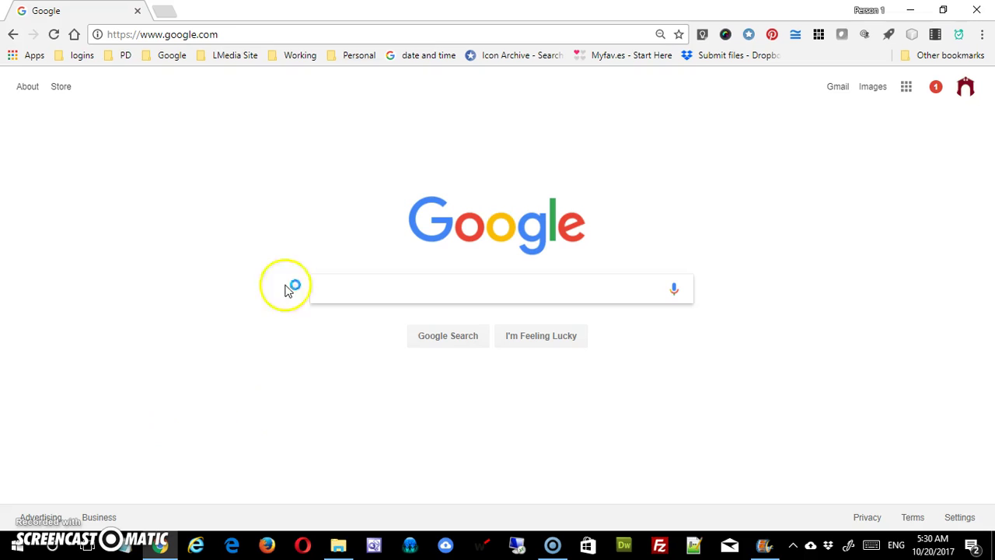
- Go to canva.com in the browser
click(282, 40)
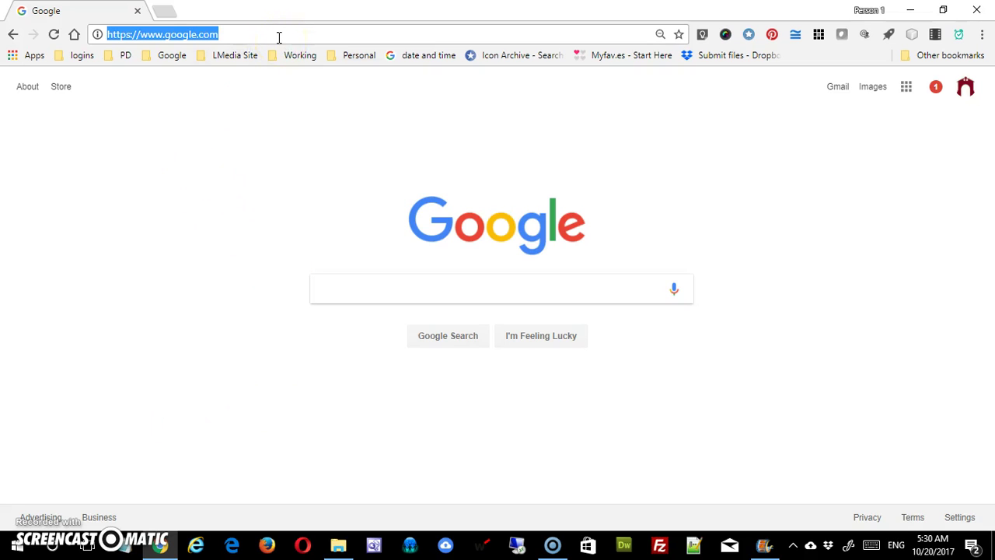
text(canva.com)
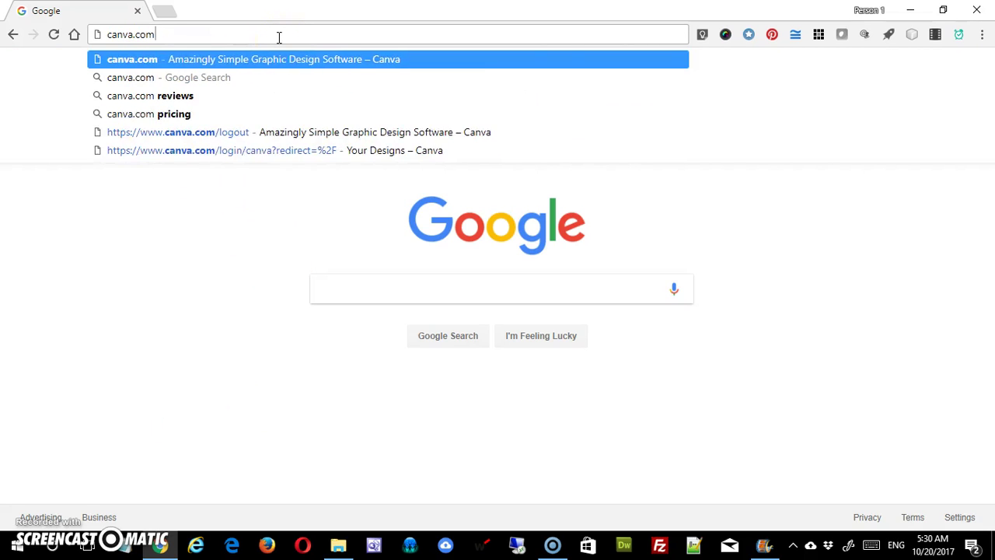
key(Return)
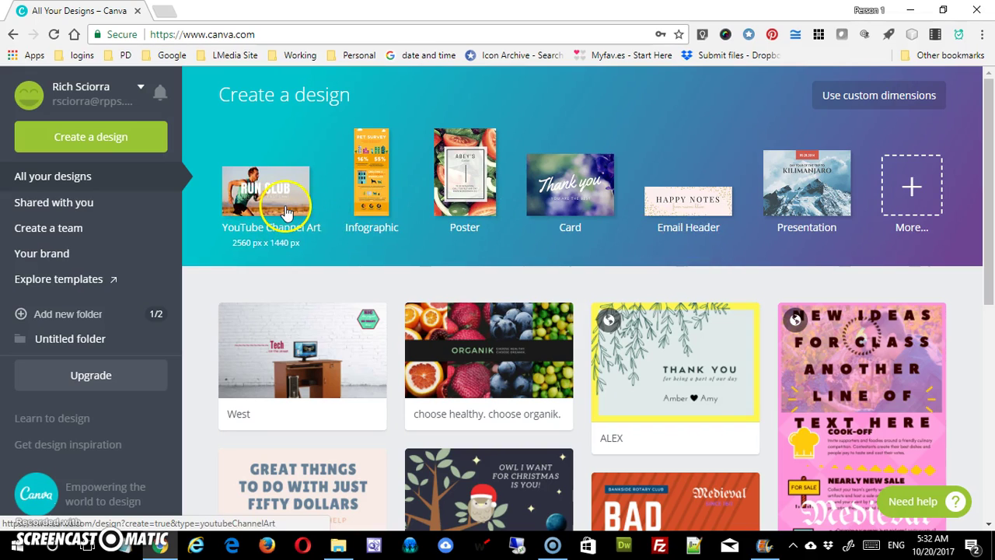
- Browse the full list of design types and create a new YouTube Channel Art design at 2560 px x 1440 px
click(914, 185)
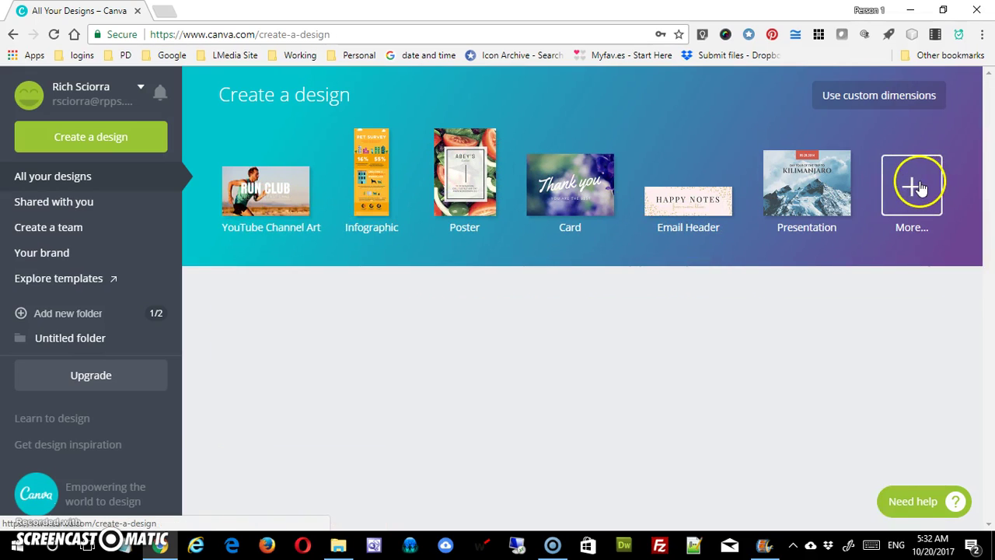
scroll(808, 276, down, 10)
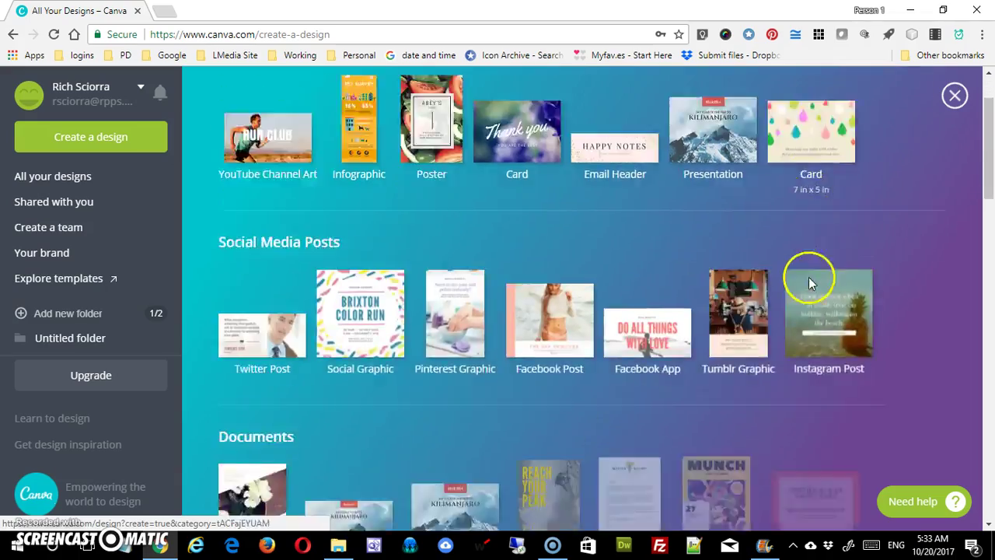
scroll(809, 277, down, 12)
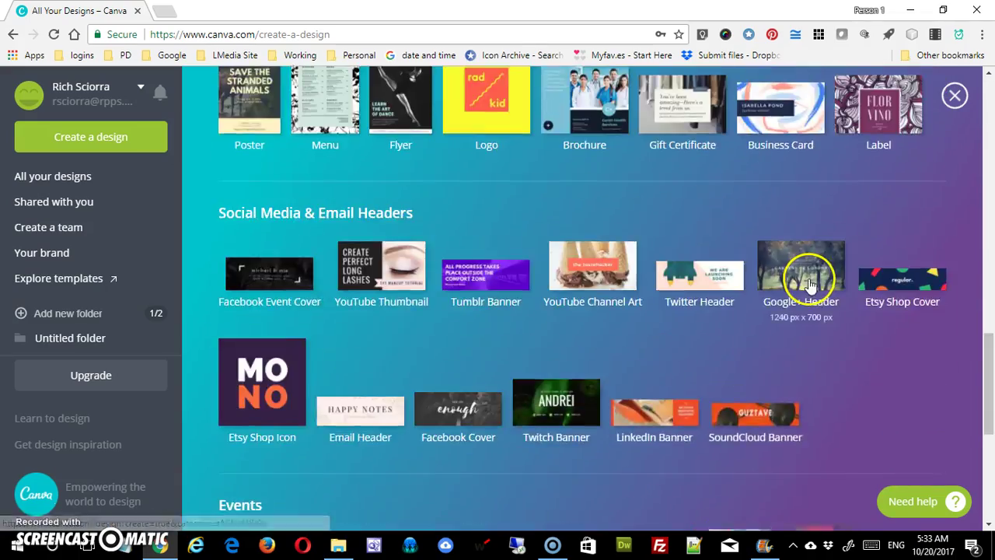
scroll(808, 278, up, 6)
scroll(809, 278, up, 6)
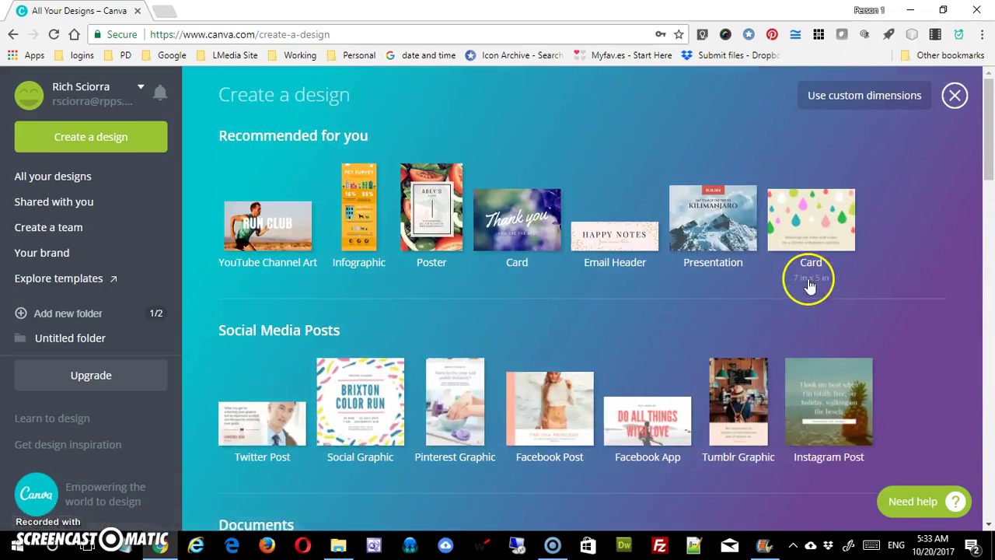
click(840, 98)
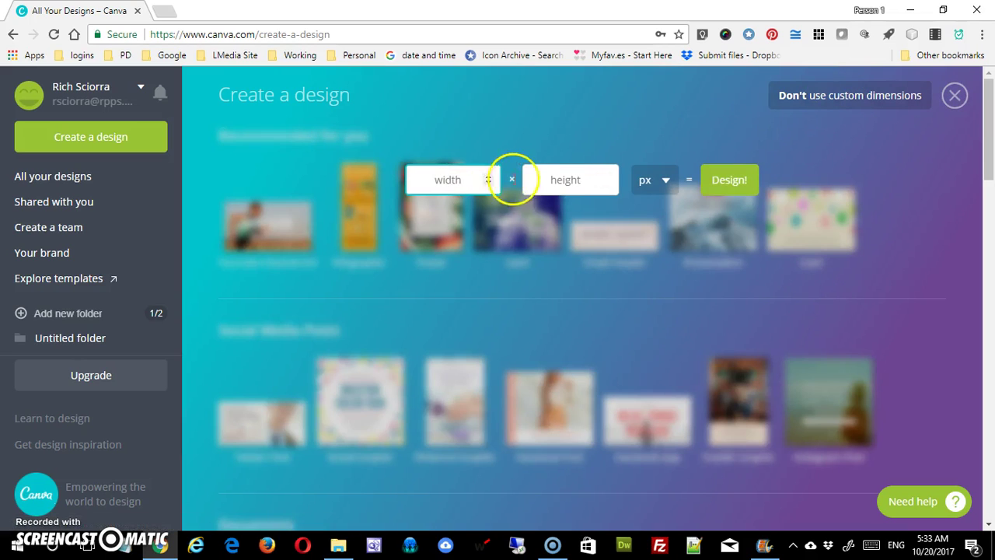
click(579, 101)
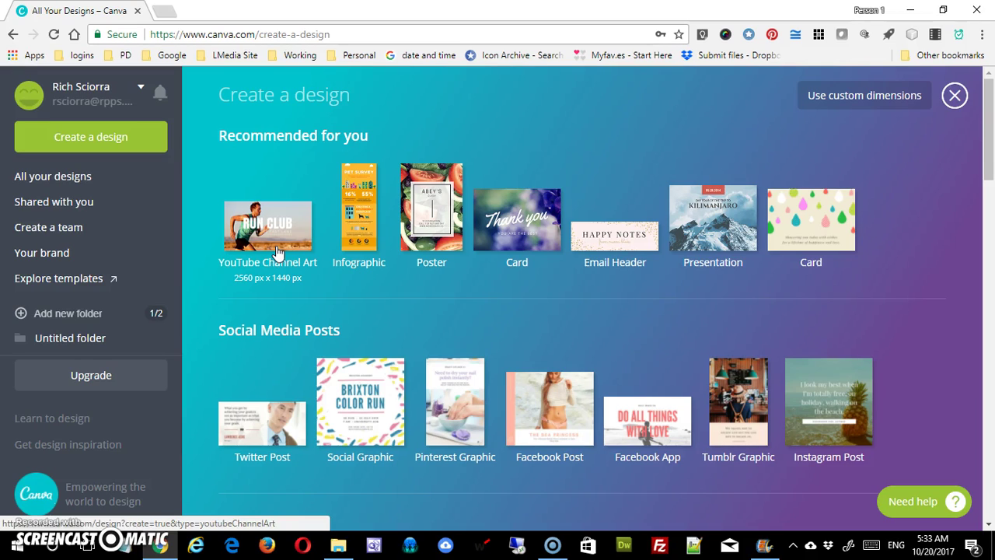
click(278, 252)
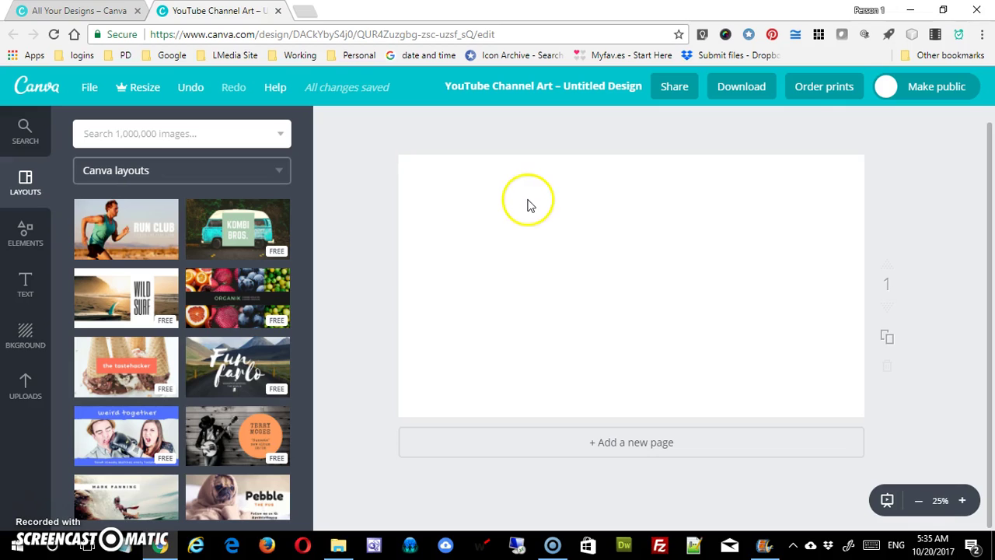
- Try the Run Club layout on the blank page and look through the Canva layouts
click(128, 229)
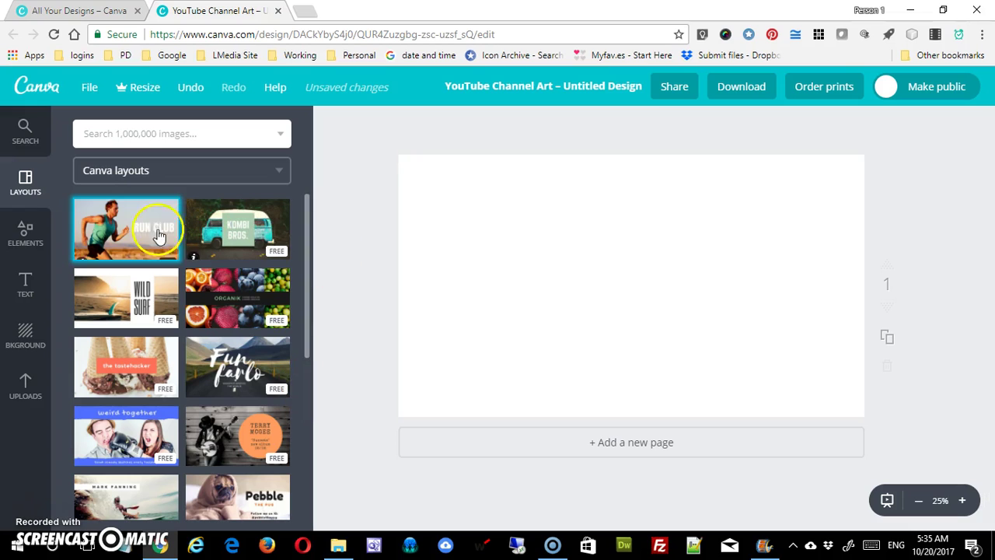
drag(310, 276, 315, 231)
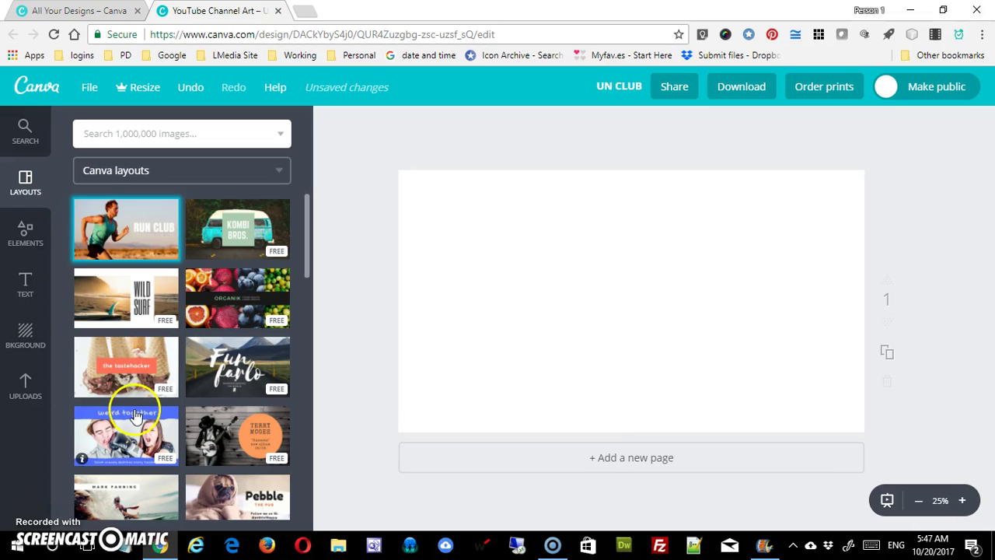
- Show the collection of previously uploaded images
click(26, 382)
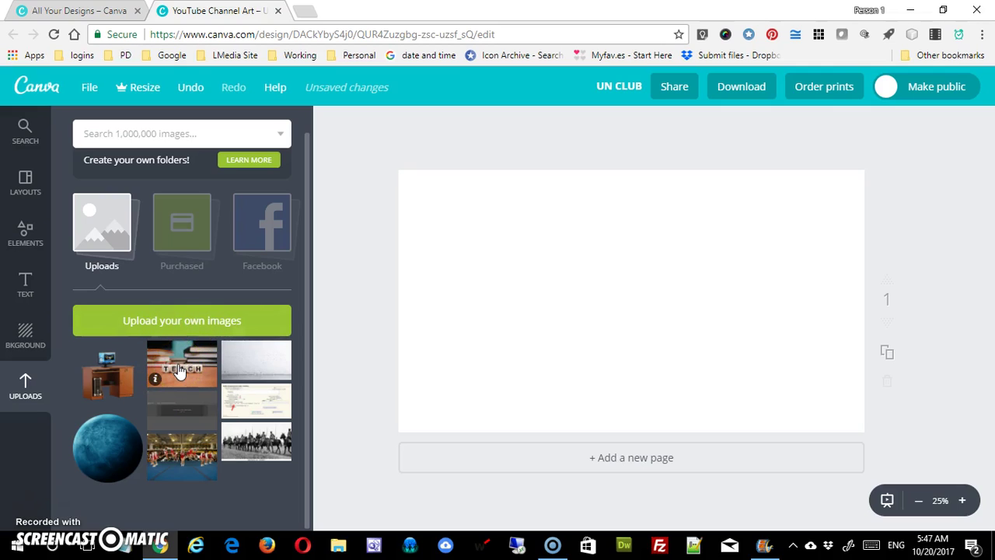
click(227, 345)
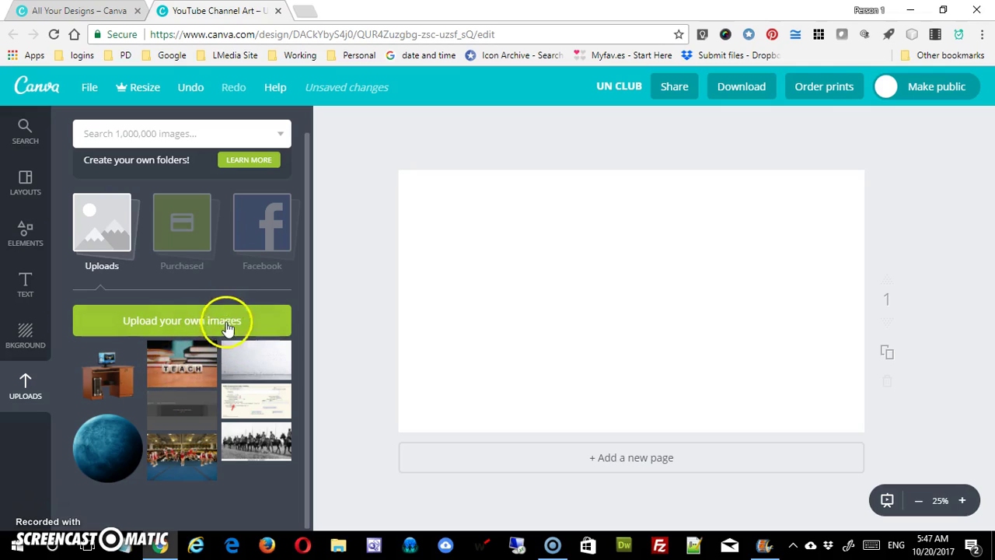
click(209, 314)
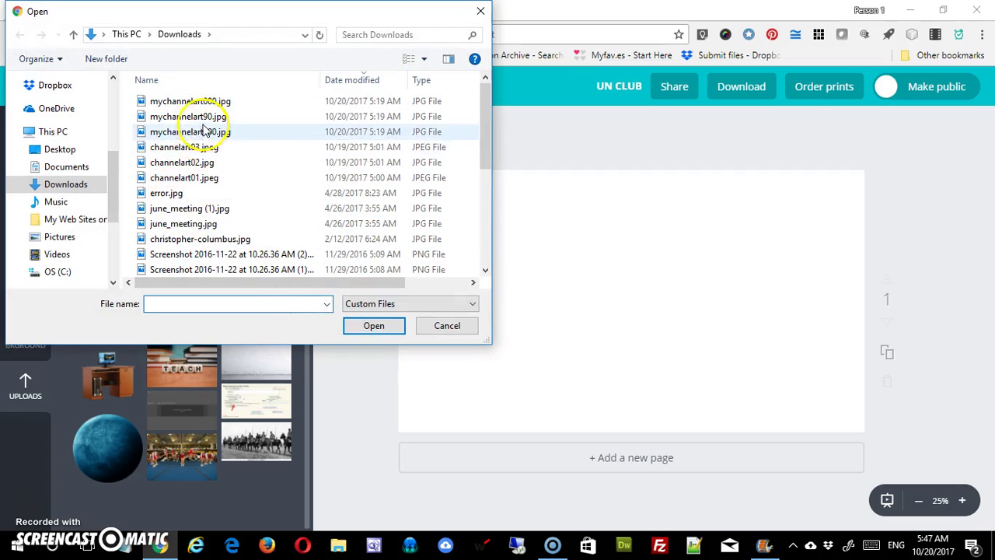
click(189, 183)
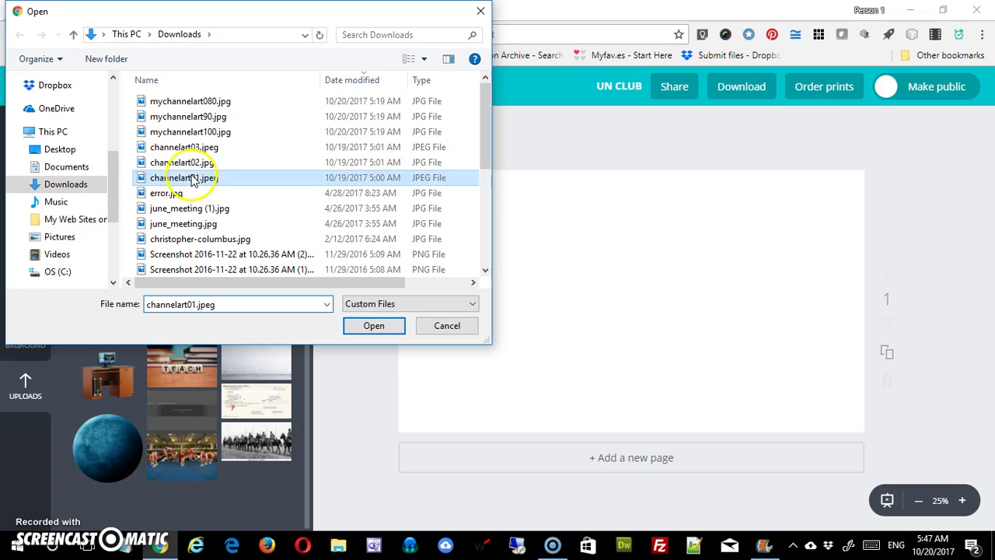
click(192, 161)
click(207, 148)
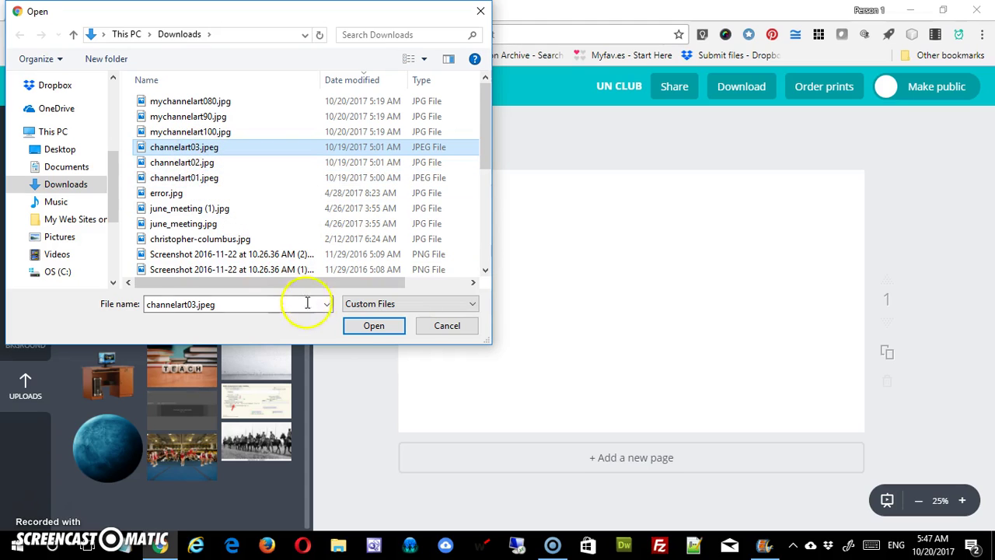
click(448, 329)
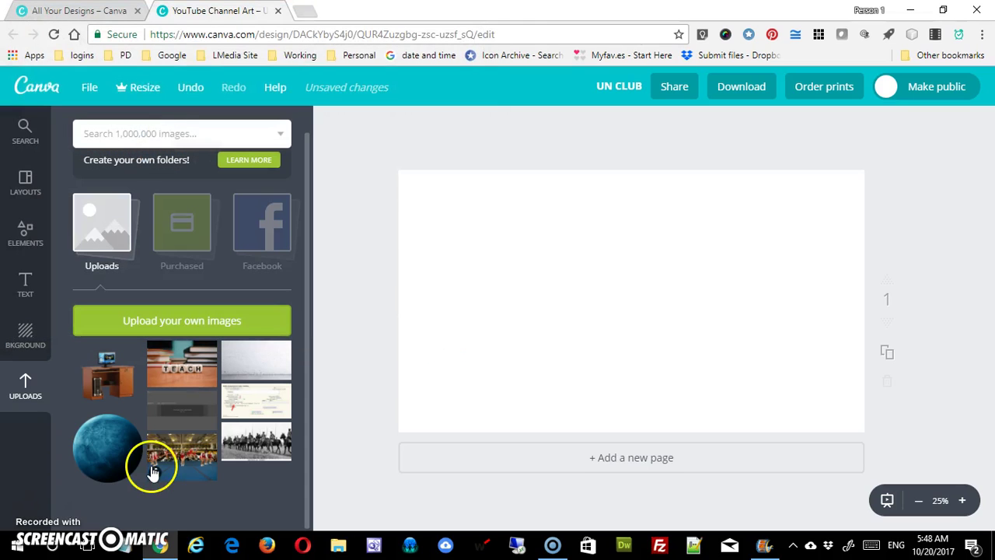
- Add the uploaded TEACH photo to the blank page
click(184, 378)
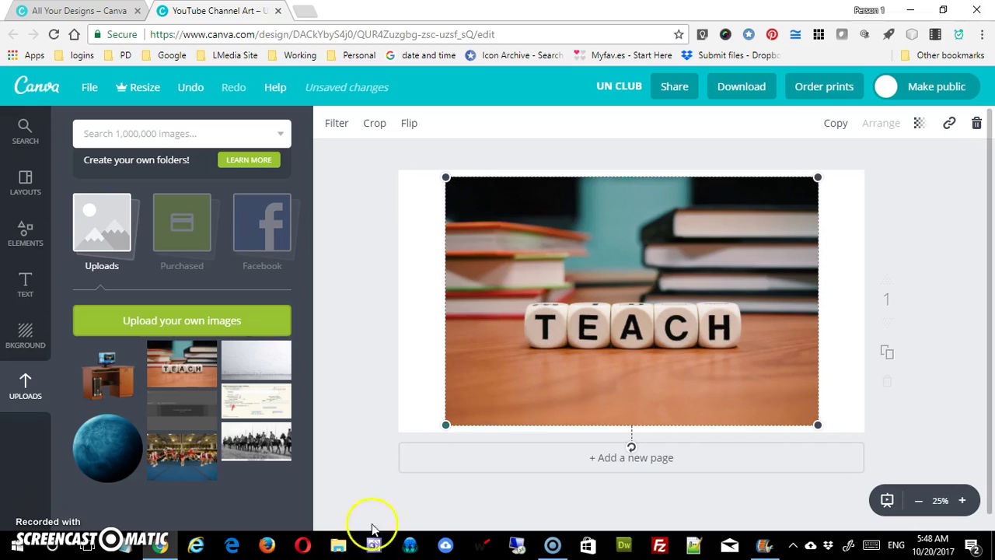
- Switch to File Explorer and check the pixel dimensions of channelart03.jpeg in the Downloads folder through its file properties
click(349, 549)
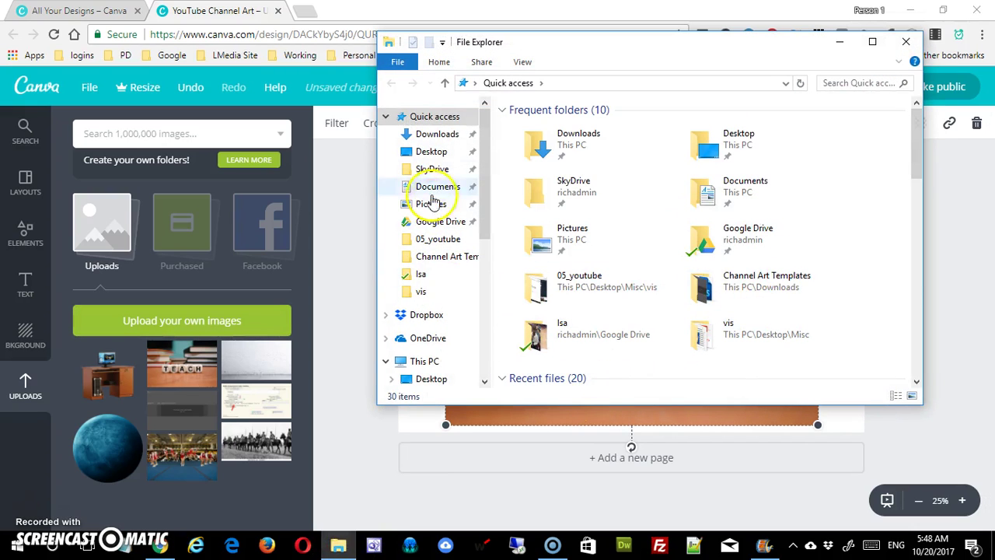
click(435, 134)
scroll(649, 316, down, 1)
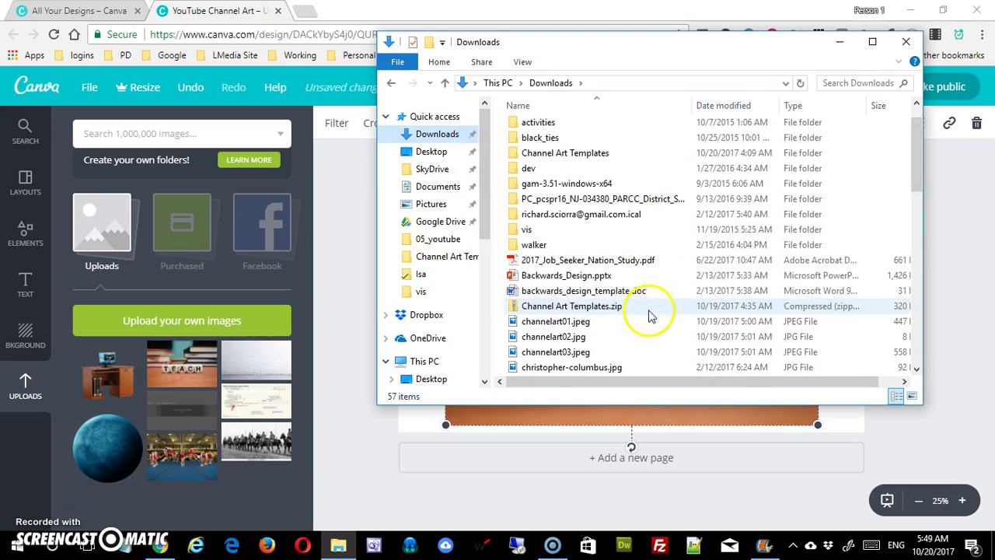
click(571, 358)
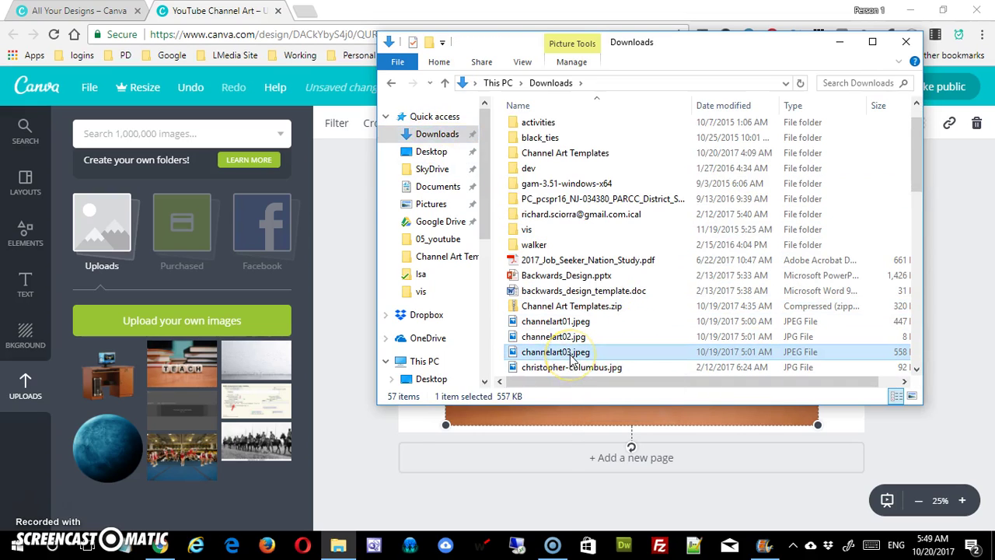
right_click(571, 358)
click(477, 519)
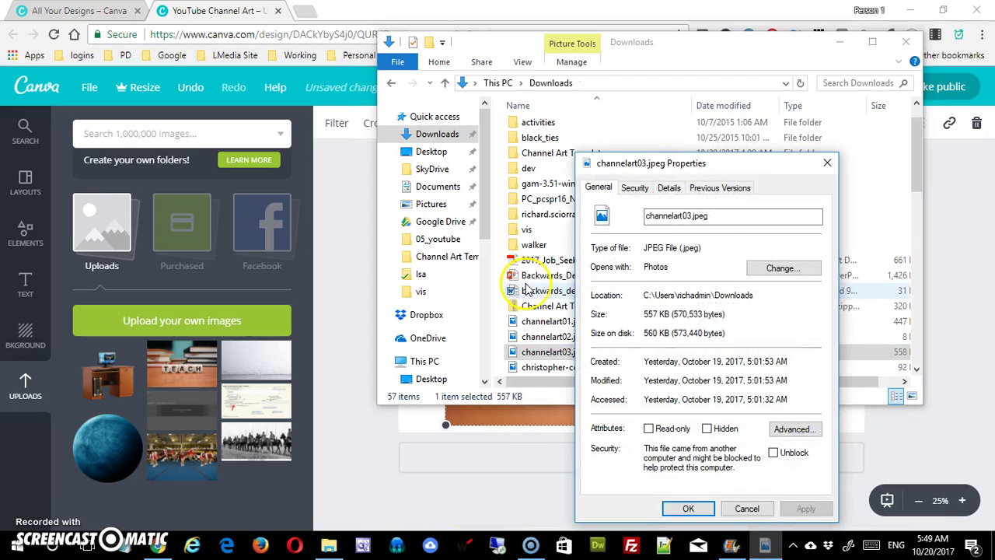
click(668, 188)
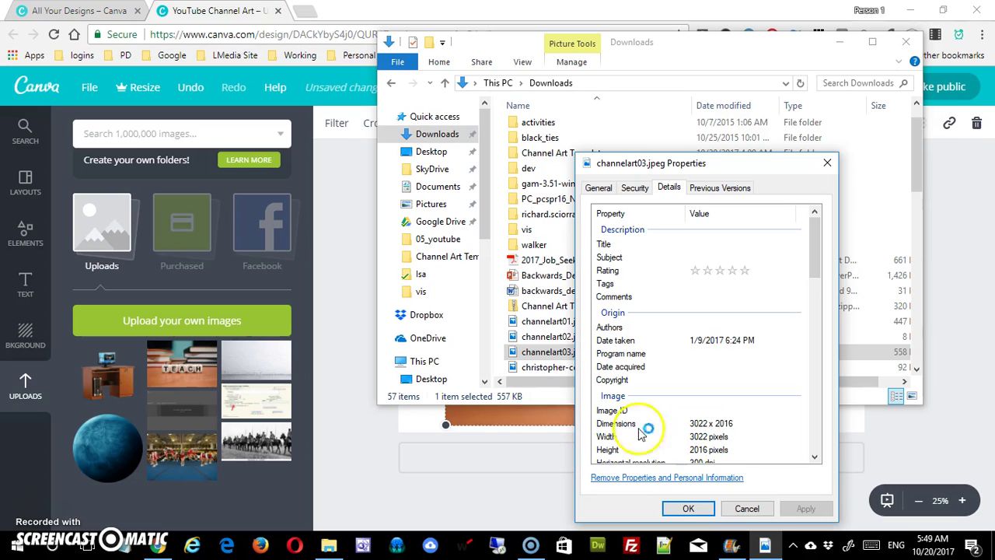
click(745, 509)
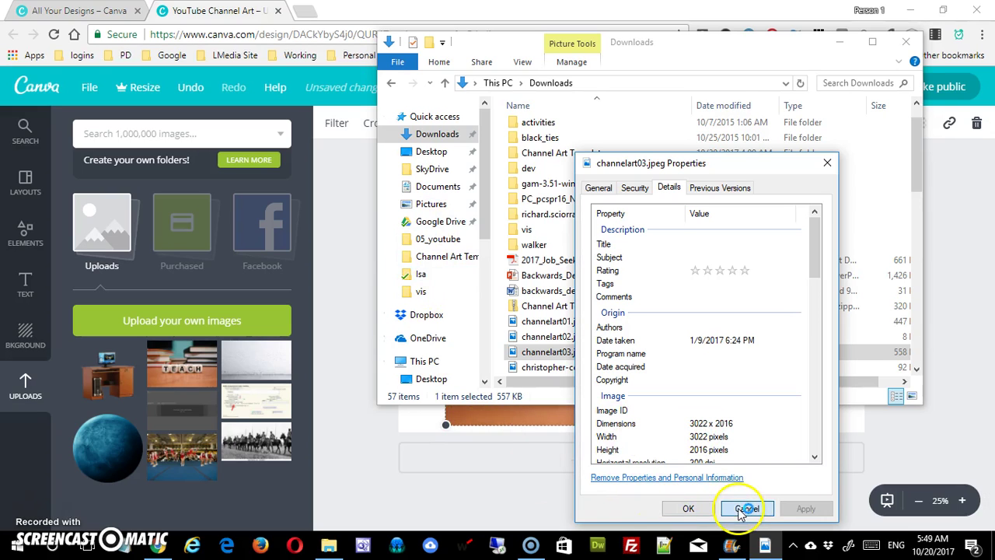
click(906, 41)
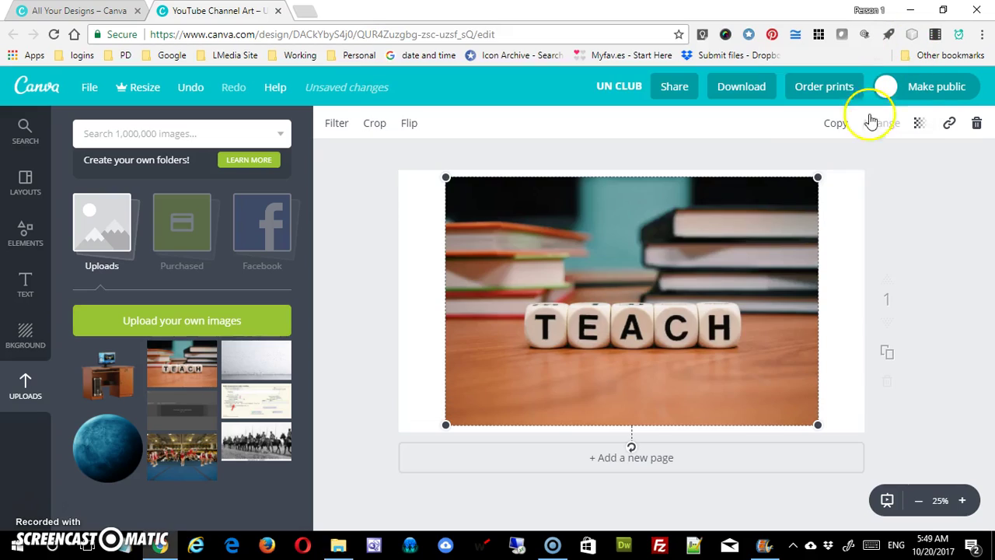
- Move the TEACH photo to the page's upper-left corner and enlarge it proportionally until it covers the whole page
drag(642, 283, 588, 284)
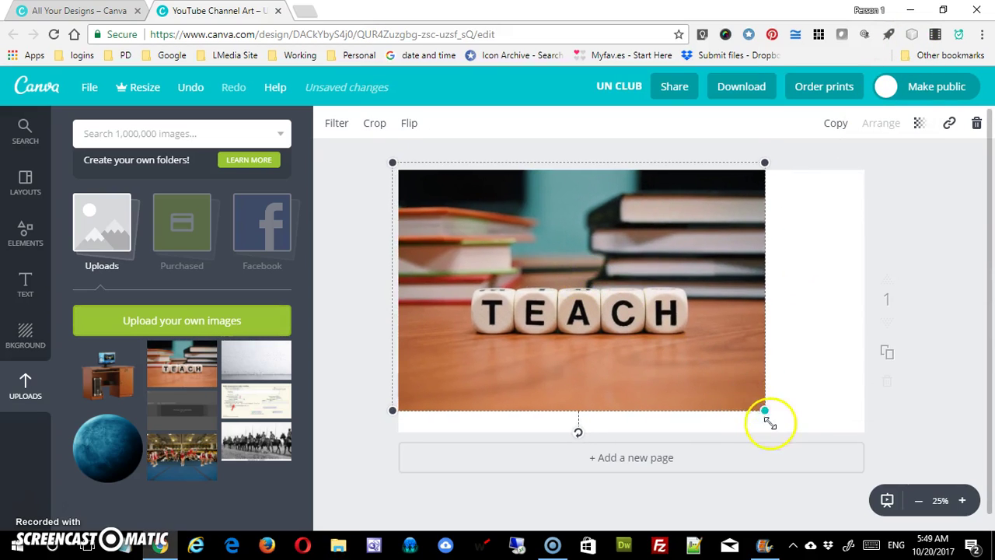
drag(764, 411, 895, 455)
drag(738, 388, 735, 350)
mouse_move(689, 326)
mouse_down()
mouse_move(677, 285)
mouse_move(699, 310)
mouse_move(693, 324)
mouse_move(695, 290)
mouse_move(694, 322)
mouse_up()
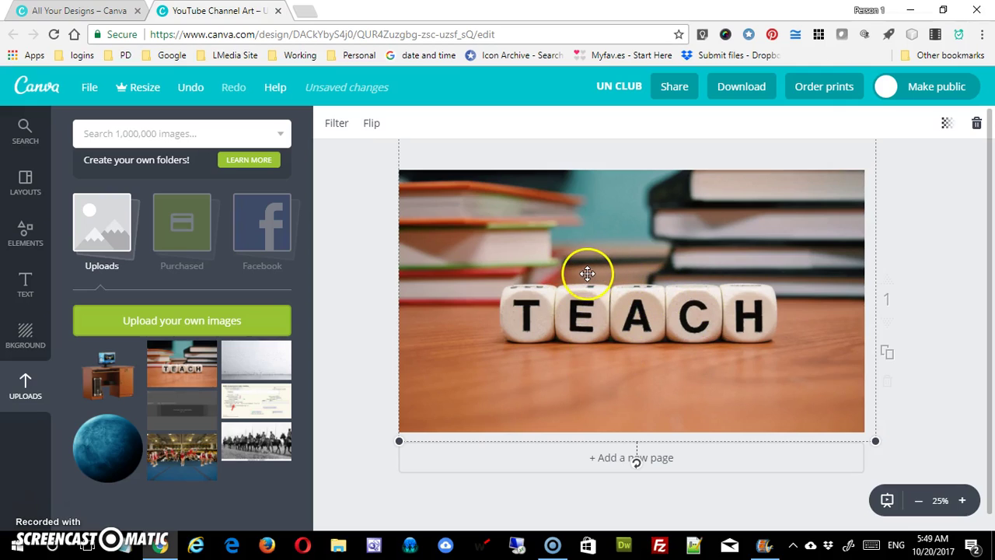
key(Escape)
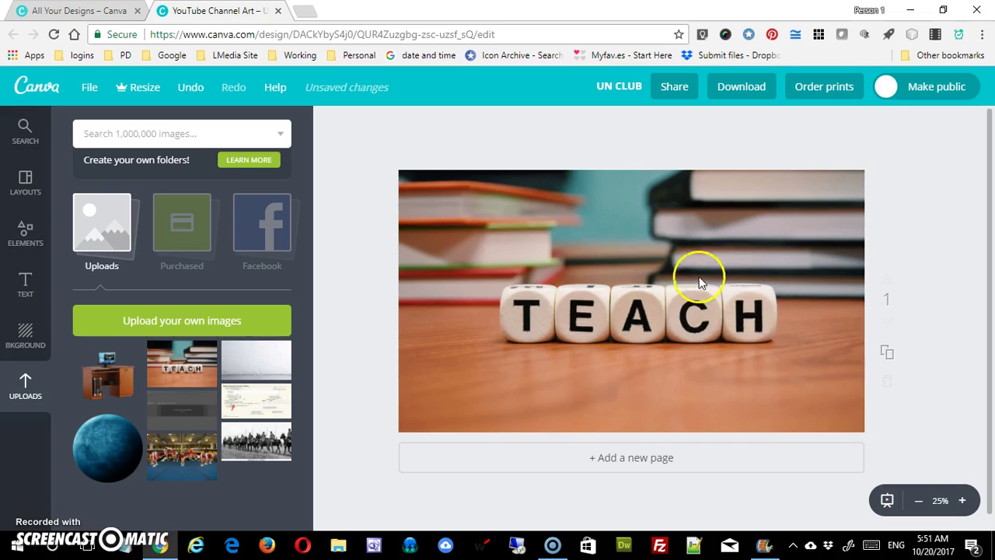
- Reposition the TEACH photo slightly higher, keeping its left edge flush with the page so the background stays fully covered
click(644, 285)
drag(633, 311, 631, 333)
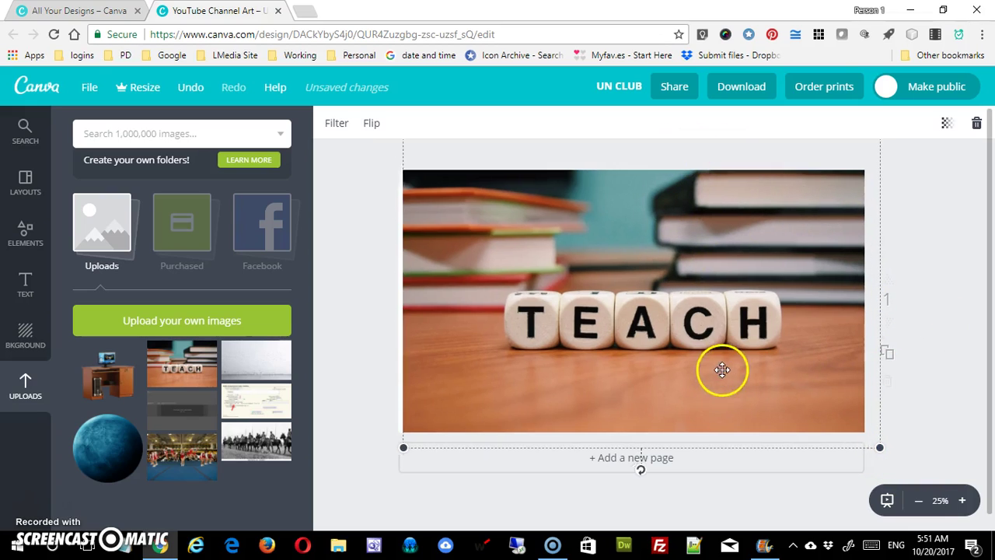
drag(722, 371, 717, 362)
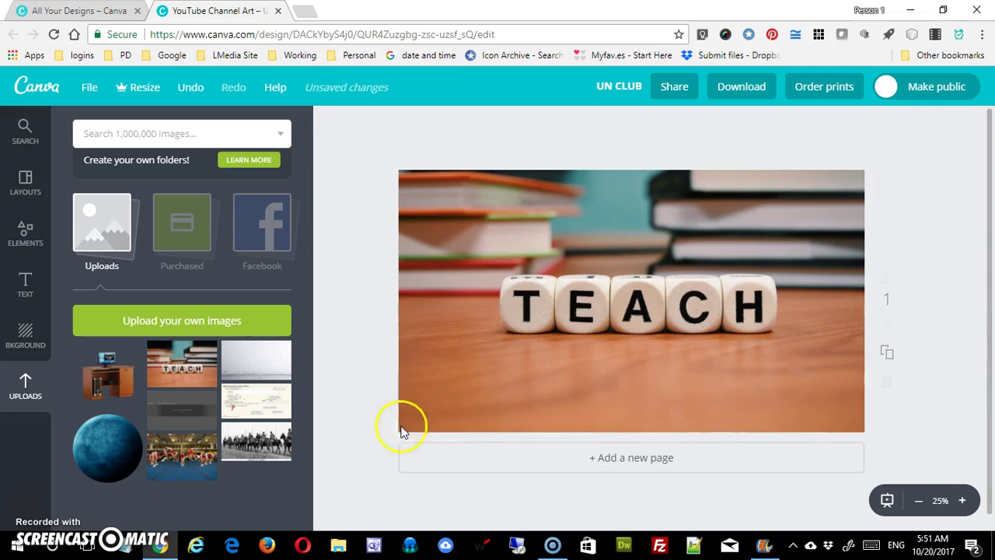
- Add the uploaded grey channel art template over the photo and set its transparency to 35
click(193, 413)
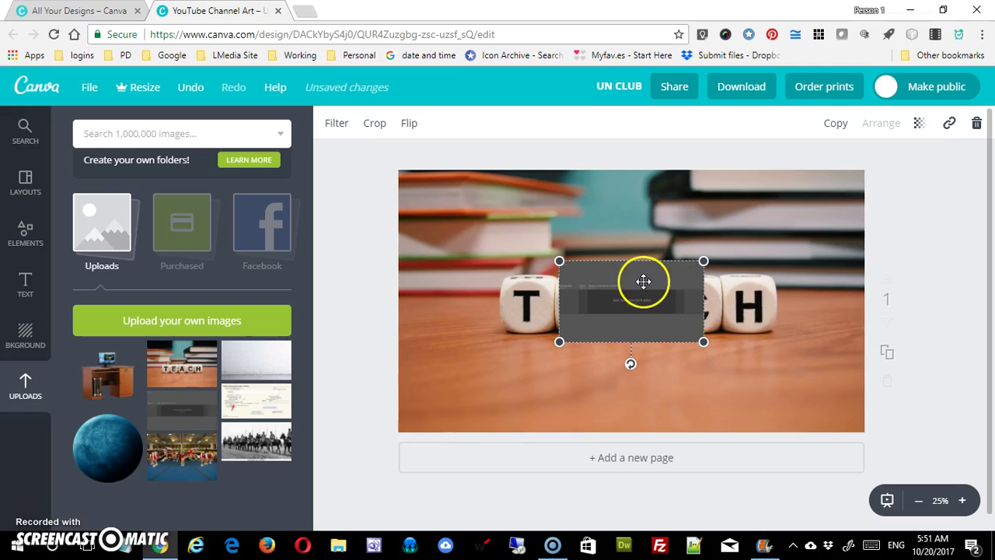
click(919, 123)
drag(894, 166, 831, 176)
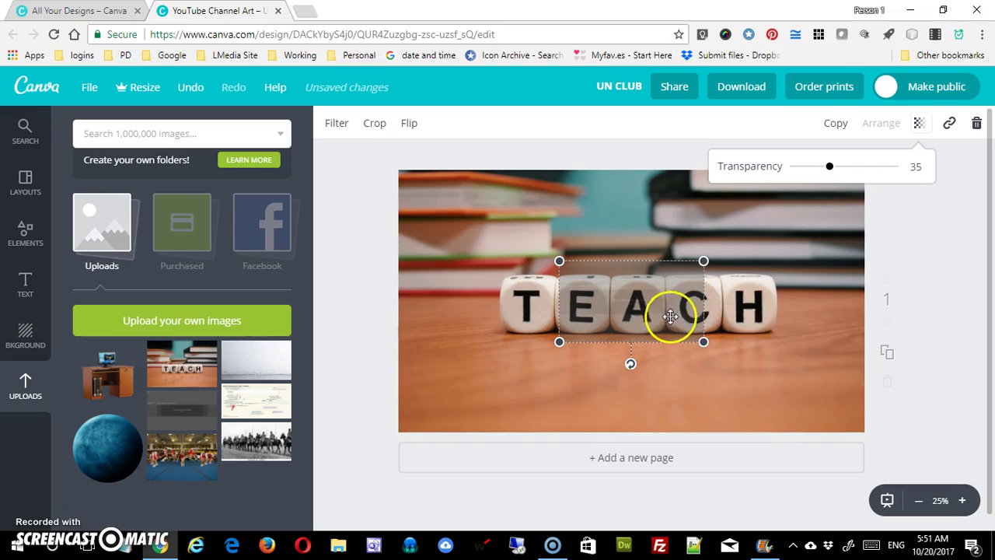
- Align the template overlay with the page's upper-left corner and enlarge it to cover the entire page
drag(650, 316, 493, 227)
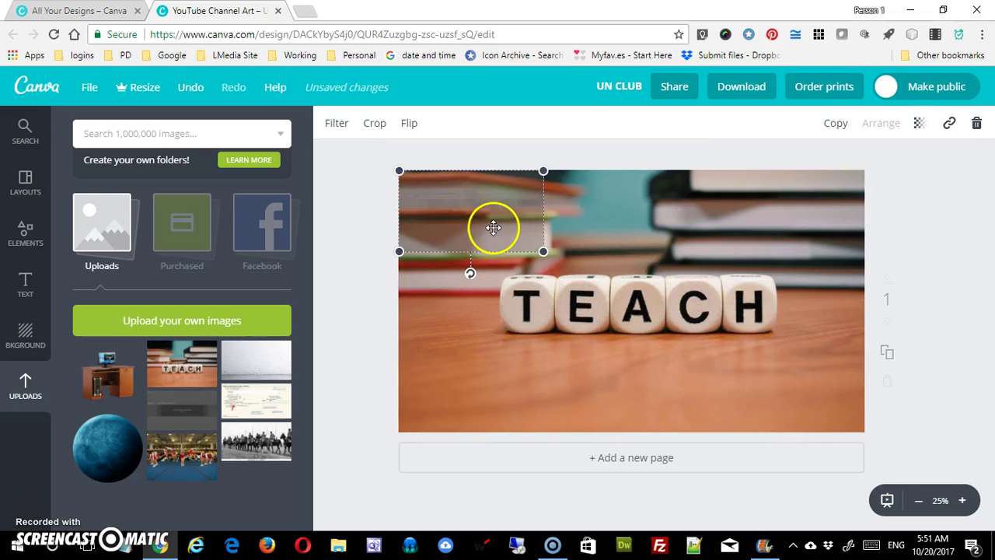
drag(544, 249, 873, 413)
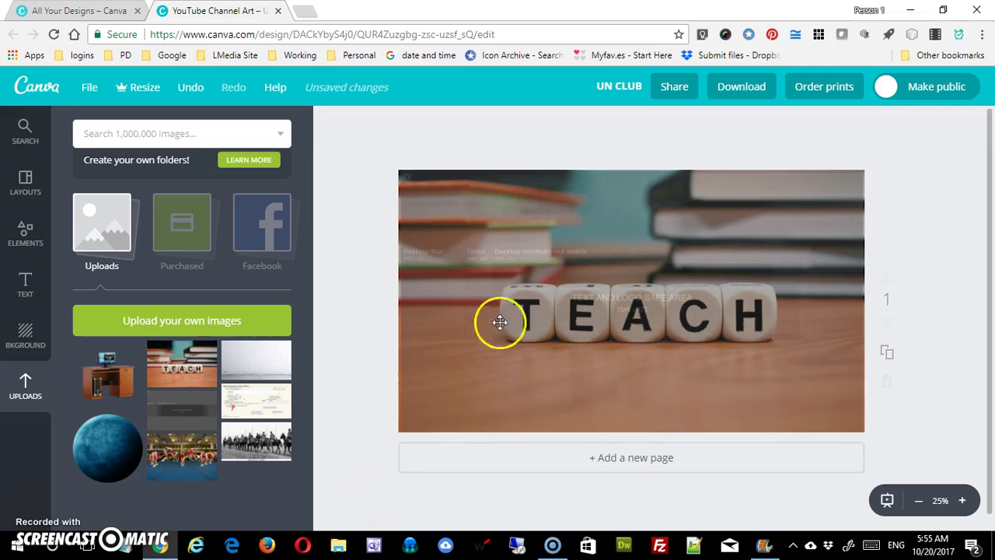
- Move the grey template overlay aside toward the lower right and shift the exposed TEACH photo slightly higher
click(742, 377)
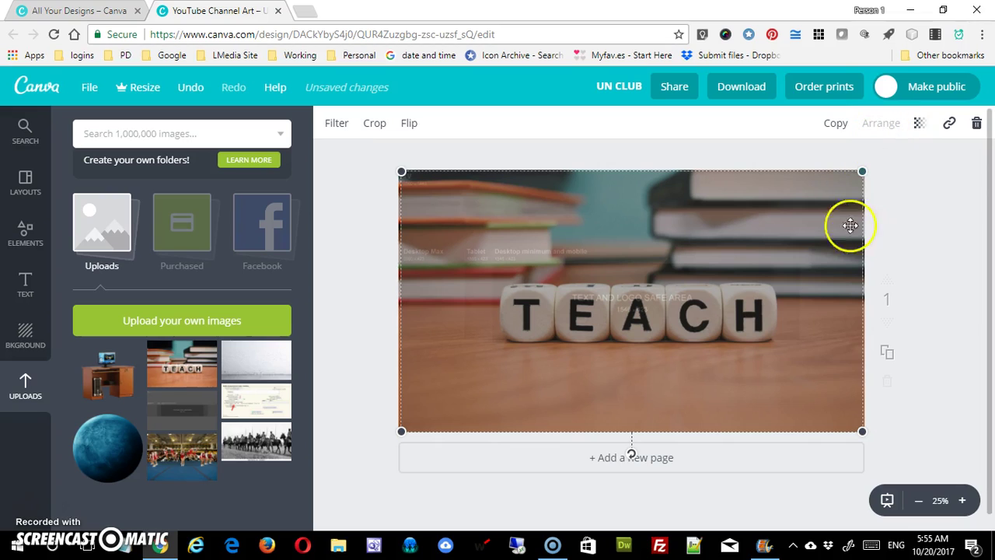
drag(817, 355, 980, 414)
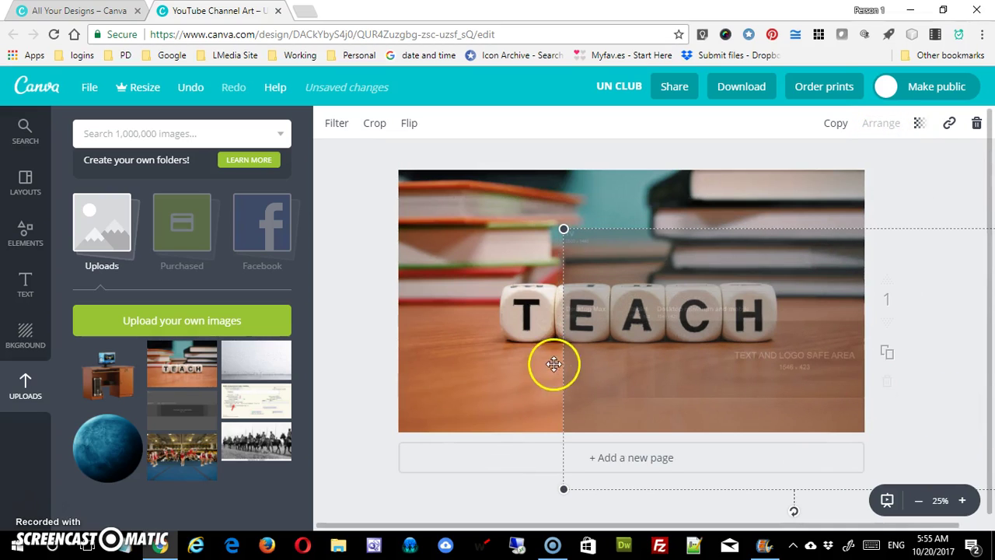
drag(517, 346, 494, 349)
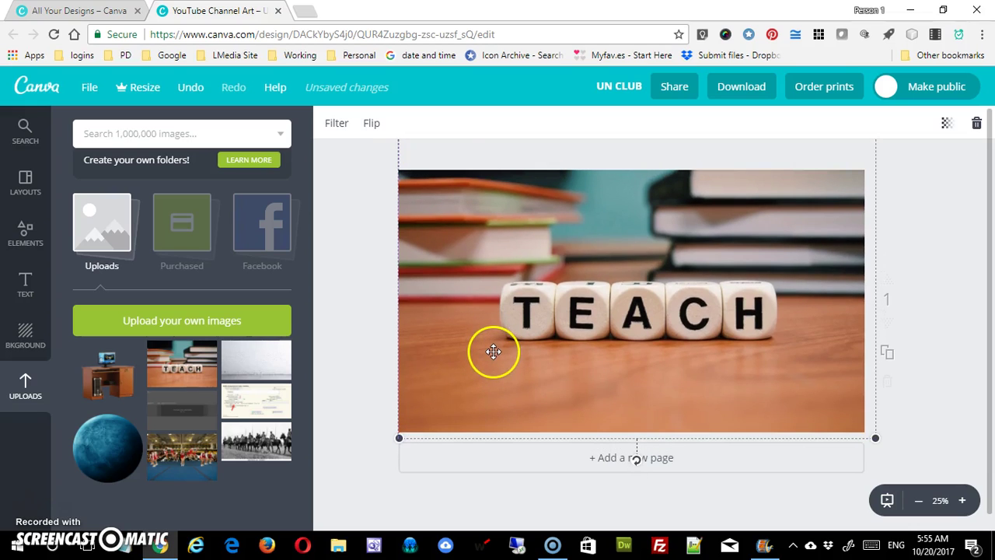
- Move the grey template overlay back over the photo and fine-tune its position to line up with the page edges
click(773, 382)
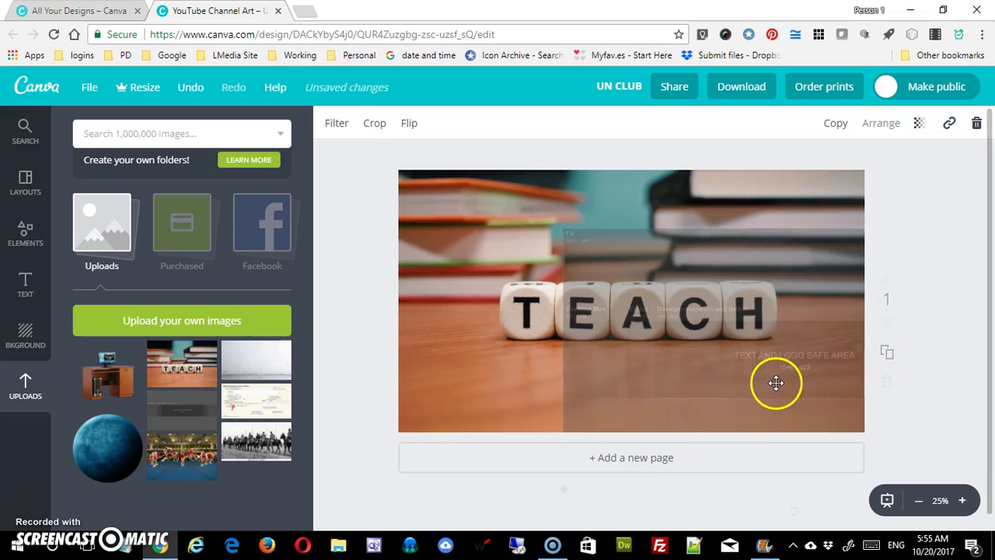
drag(788, 376, 631, 322)
click(651, 333)
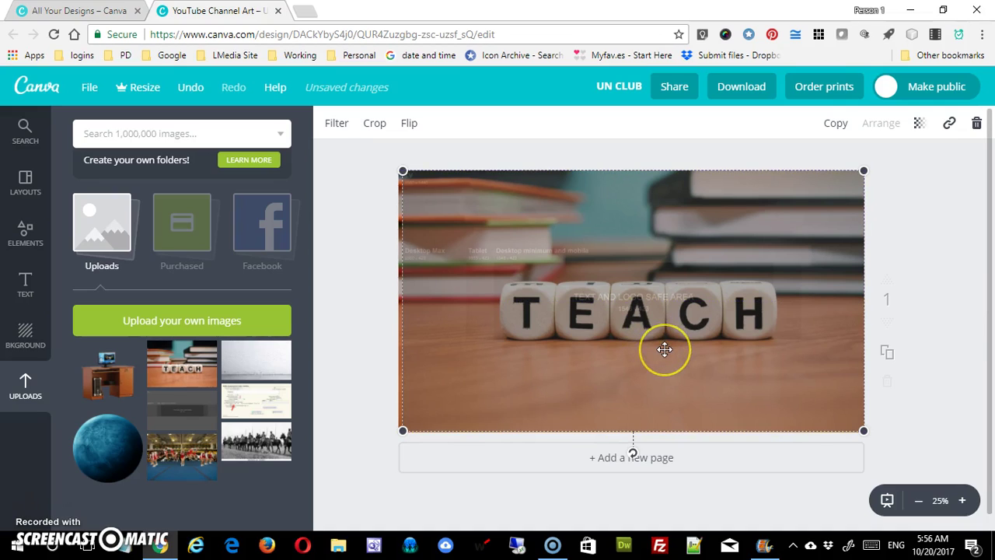
key(Down)
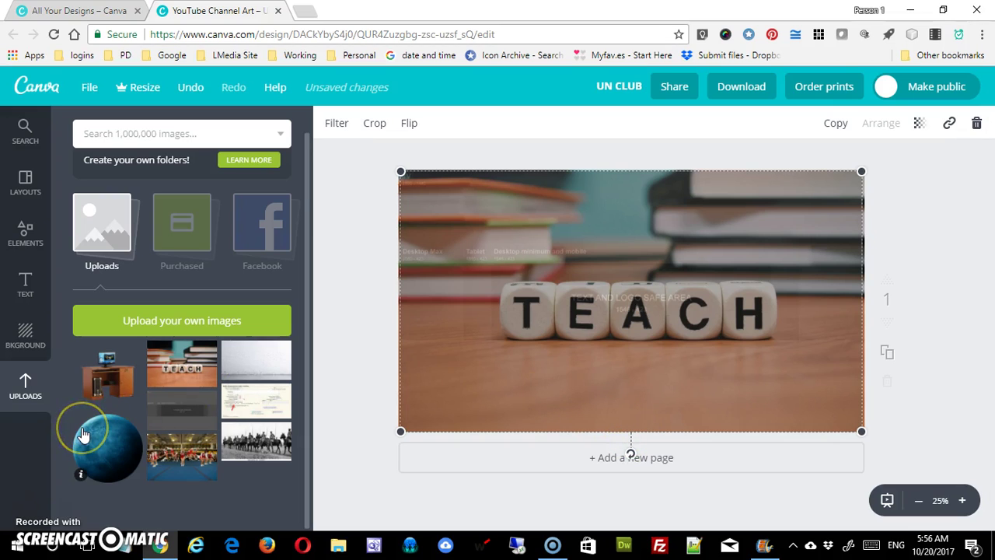
- Browse the preset text combinations and add the "DAZZLE eau de parfum" design to the page
click(27, 286)
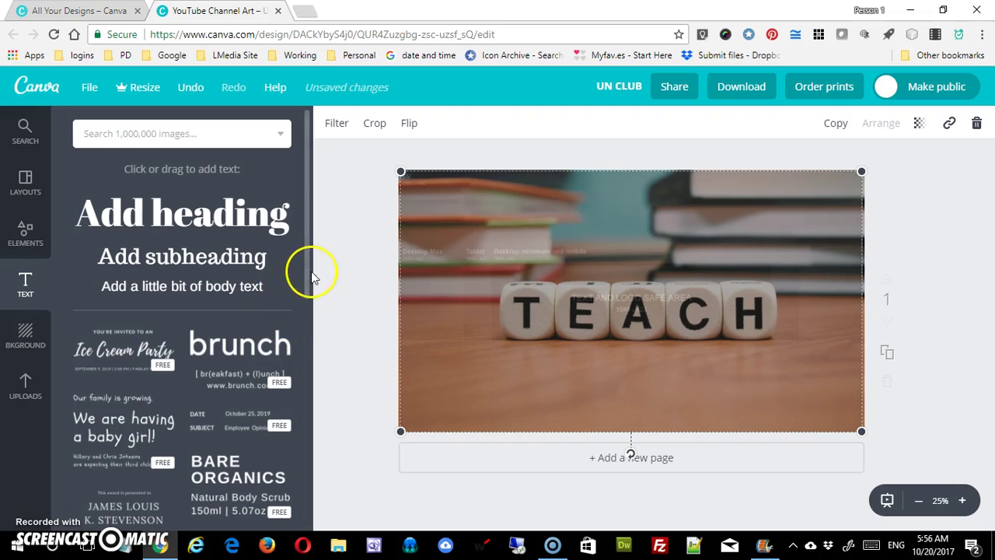
scroll(309, 311, down, 1)
drag(309, 327, 306, 399)
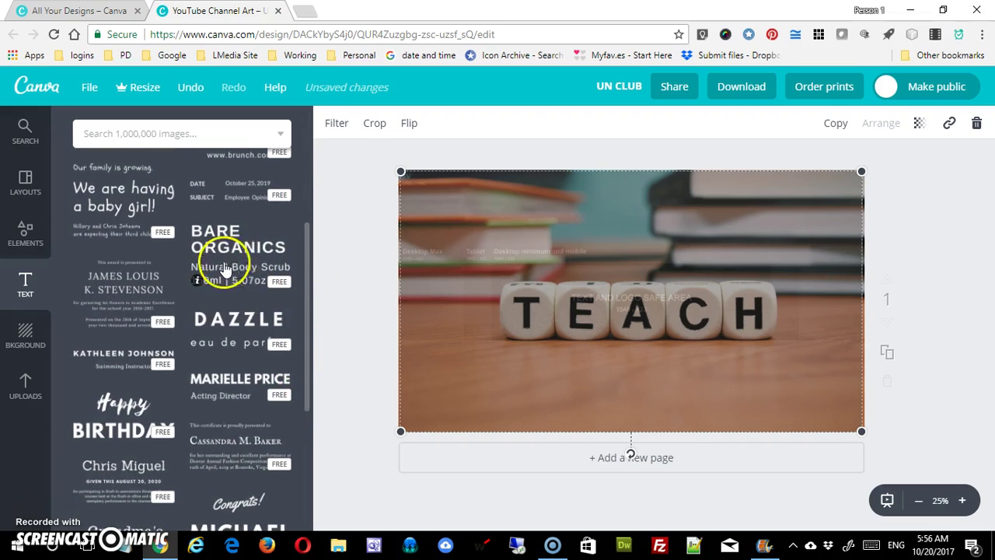
drag(307, 330, 316, 467)
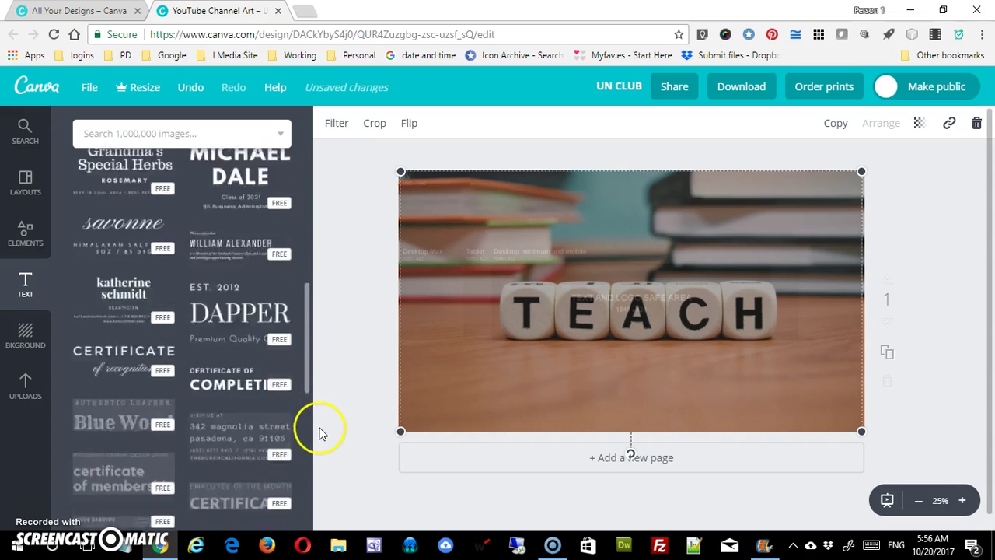
drag(322, 433, 319, 409)
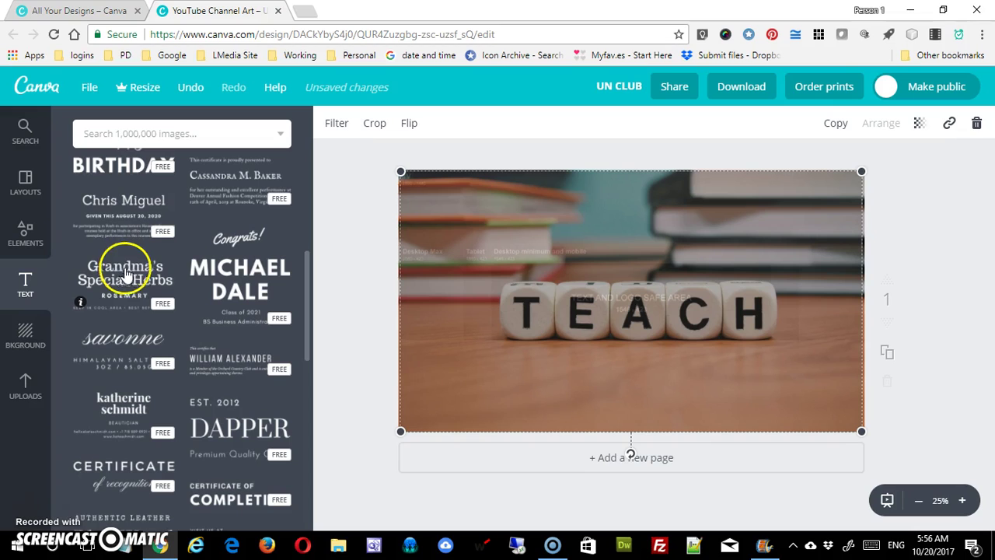
scroll(274, 318, up, 1)
scroll(274, 319, up, 5)
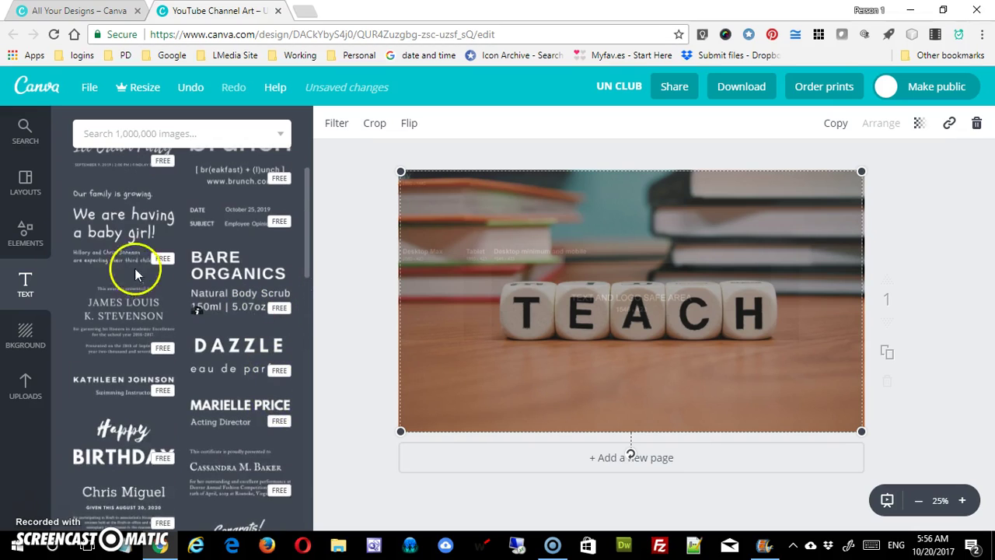
click(243, 354)
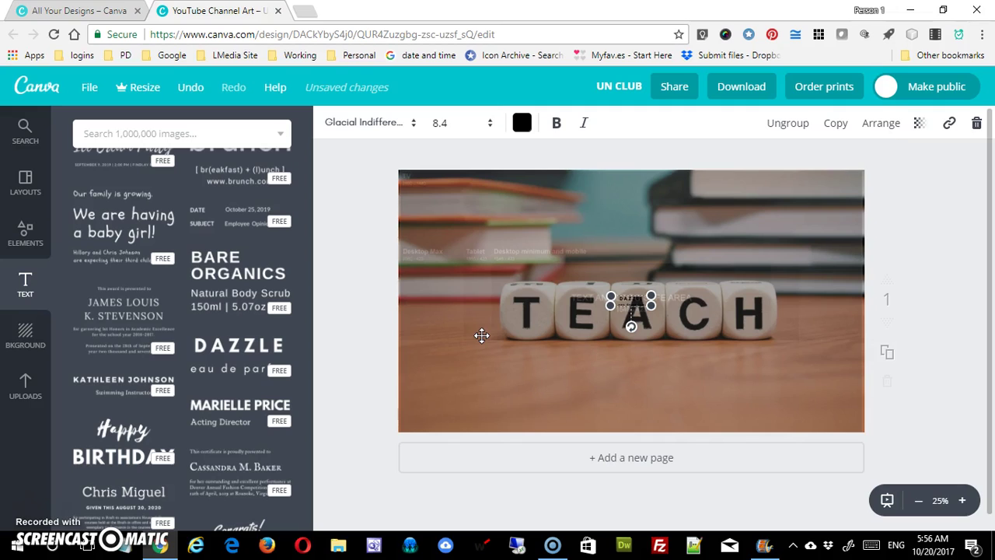
- Replace the DAZZLE heading with SMITH SCHOOL, then enlarge the text group and place it toward the left of the safe area
double_click(625, 302)
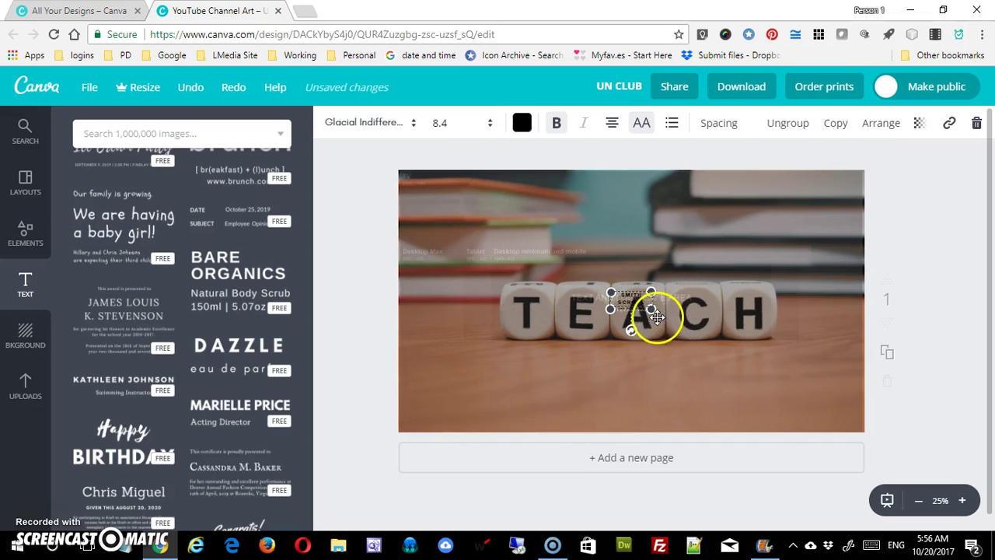
drag(652, 310, 689, 349)
drag(637, 309, 560, 301)
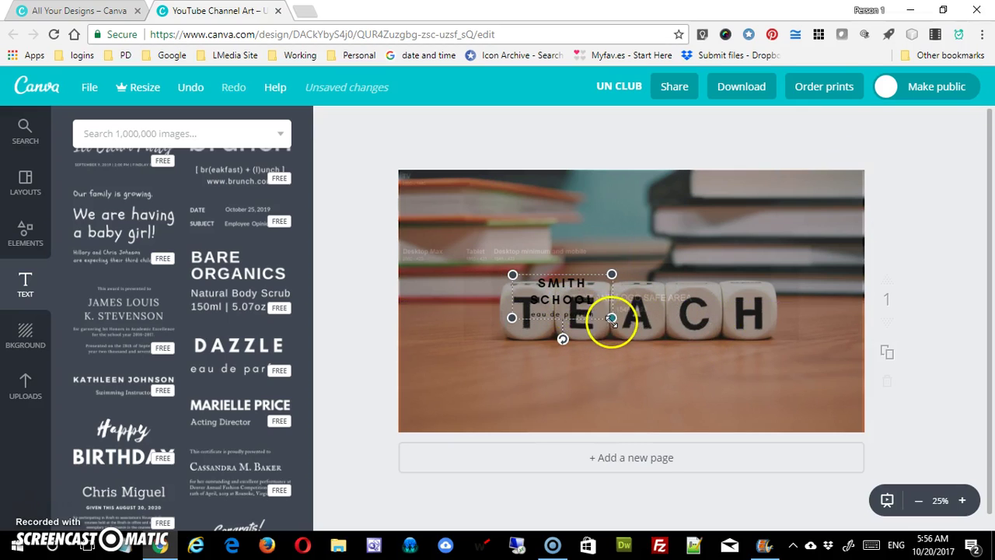
drag(660, 319, 660, 318)
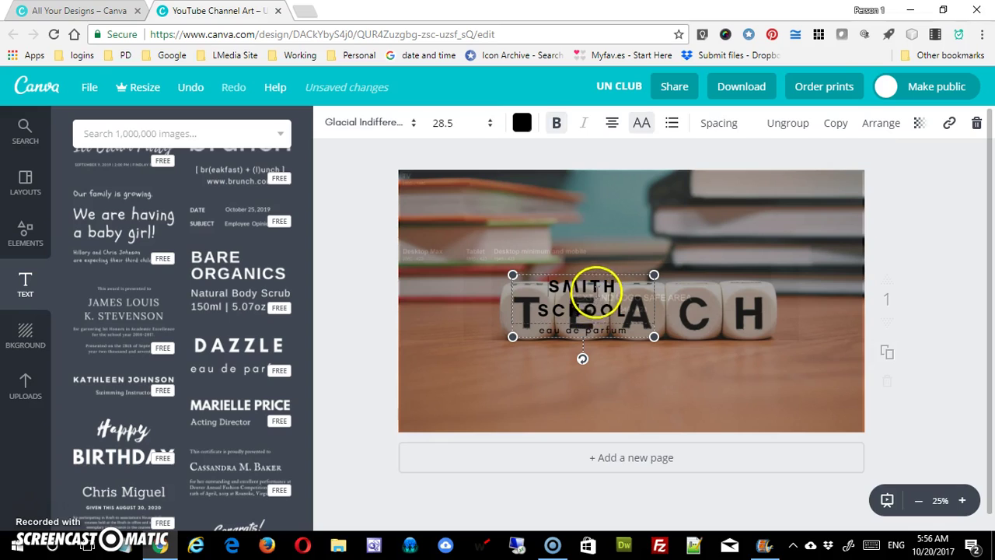
- Change the SMITH SCHOOL heading's text colour to light grey
double_click(567, 288)
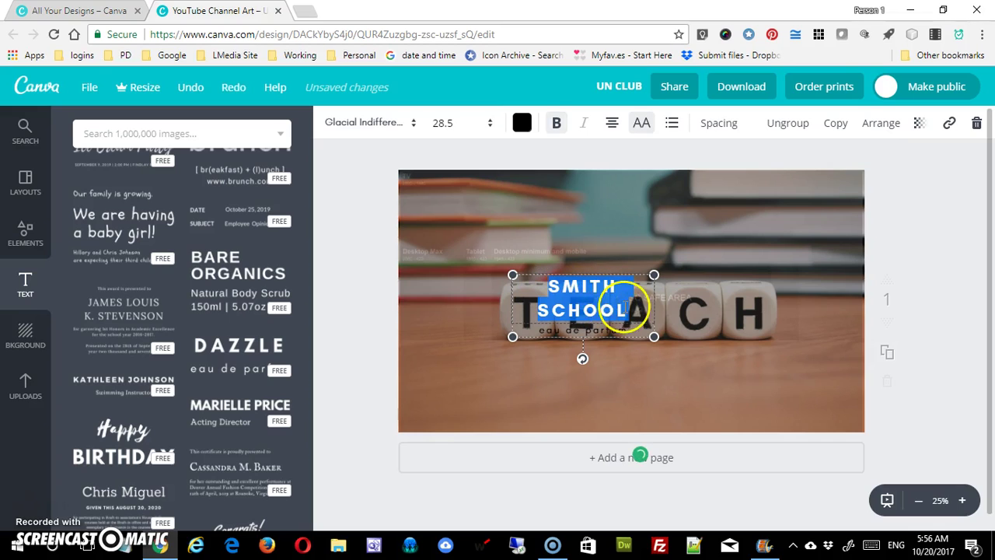
click(521, 122)
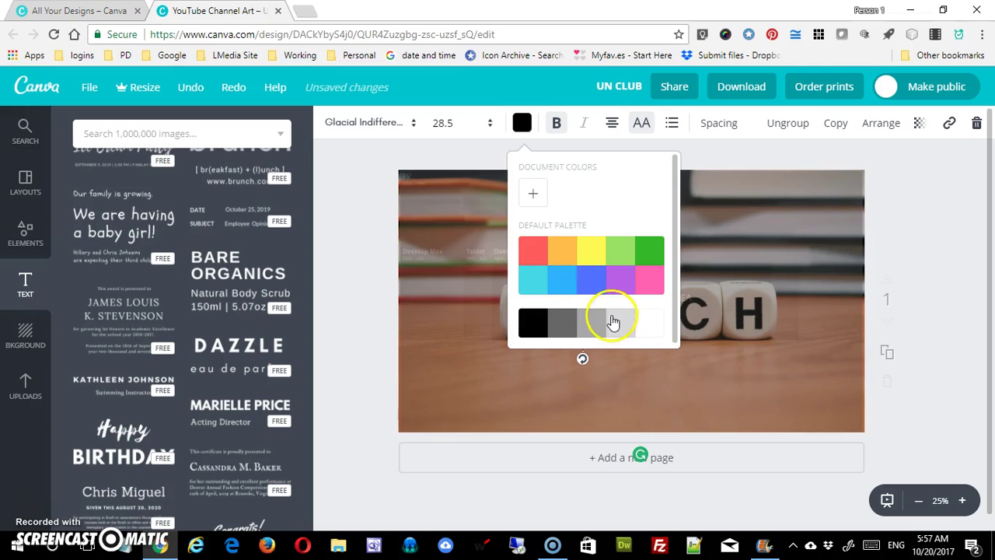
click(600, 334)
click(727, 225)
click(585, 309)
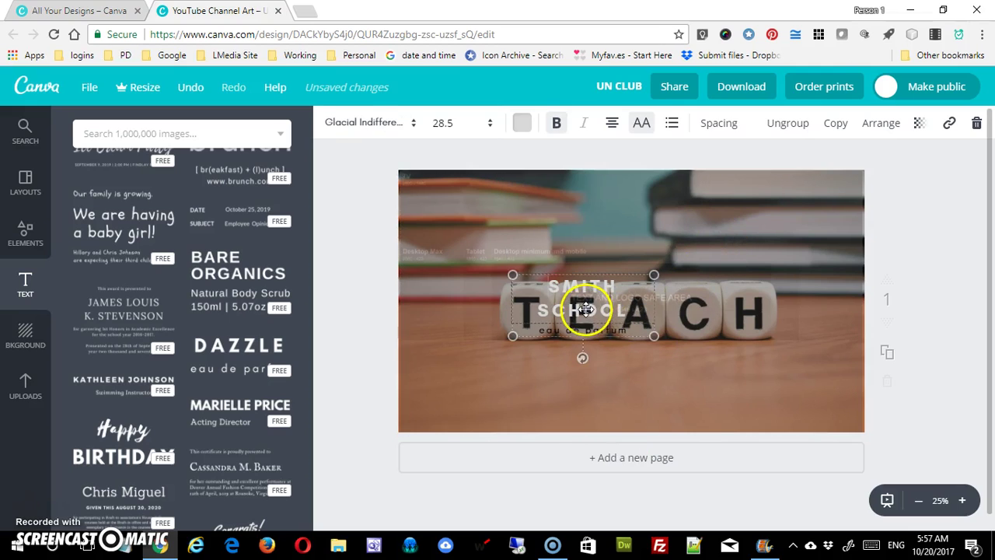
- Enlarge the text group further and join the heading's words into SMITHSCHOOL
drag(654, 335, 688, 342)
click(647, 289)
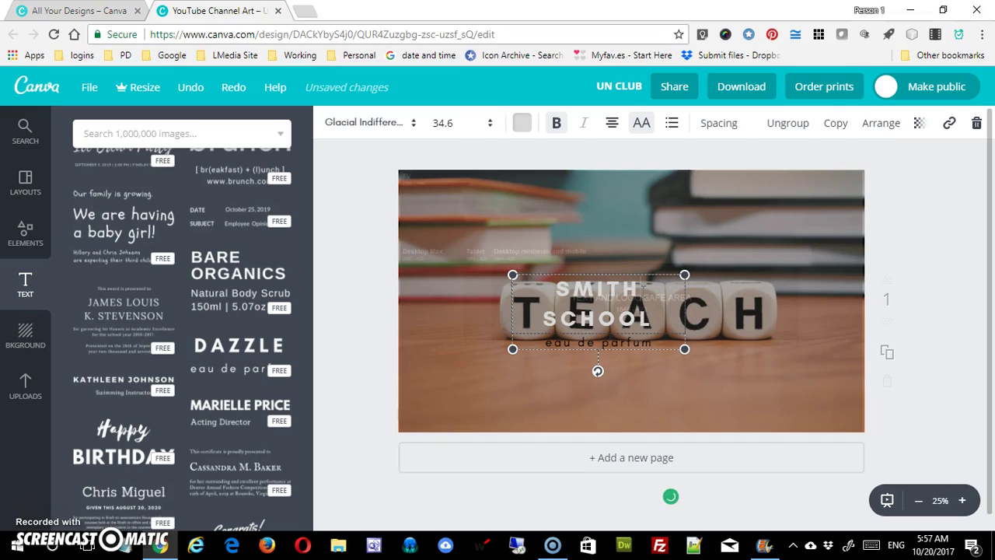
key(Delete)
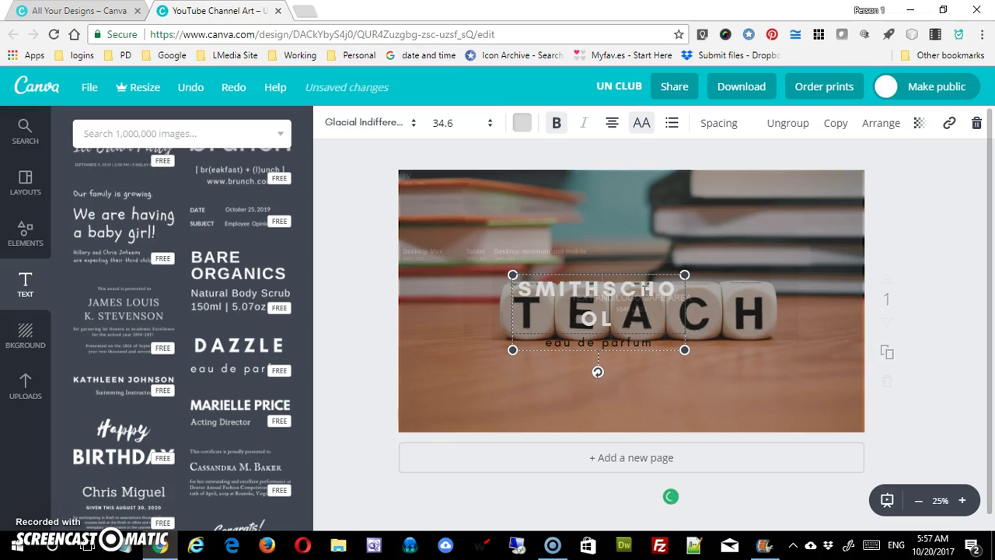
drag(685, 350, 704, 365)
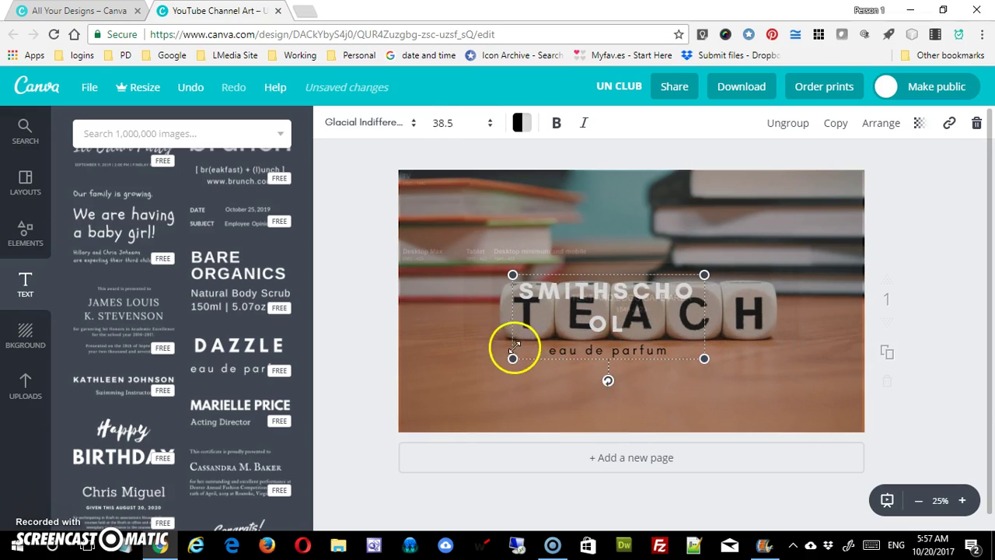
drag(512, 356, 492, 365)
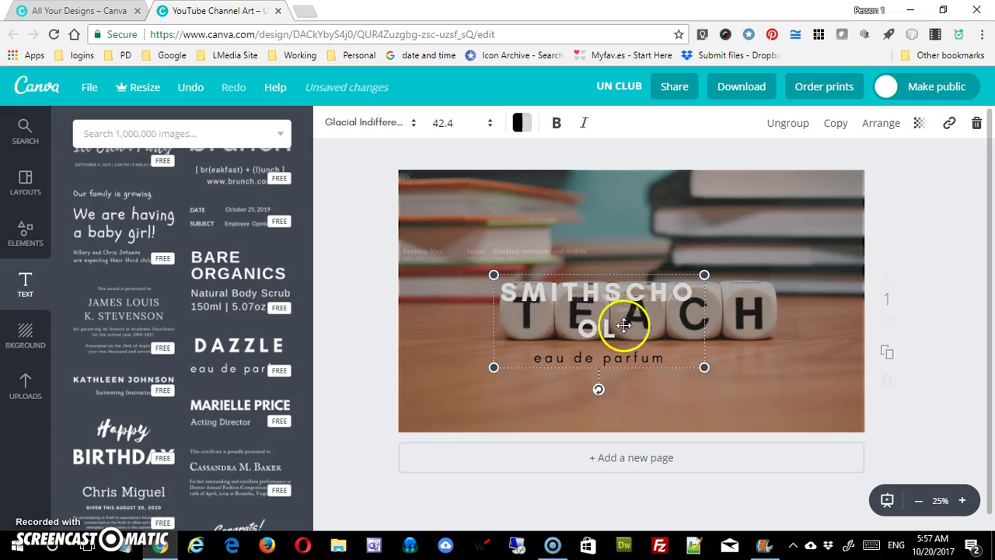
- Set the SMITHSCHOOL heading's font size to 32 and move the text group slightly higher in the safe area
double_click(506, 293)
drag(504, 291, 573, 309)
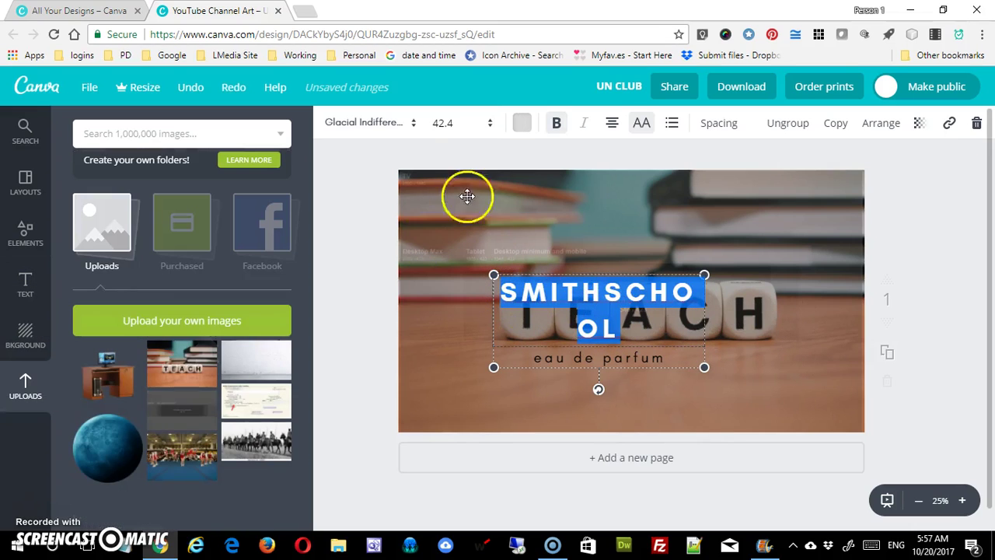
click(456, 128)
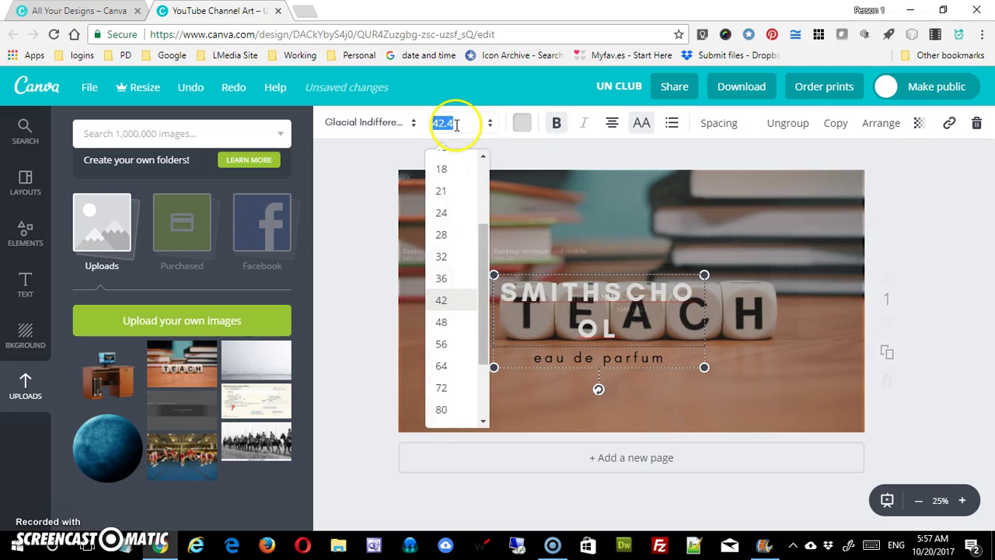
click(443, 259)
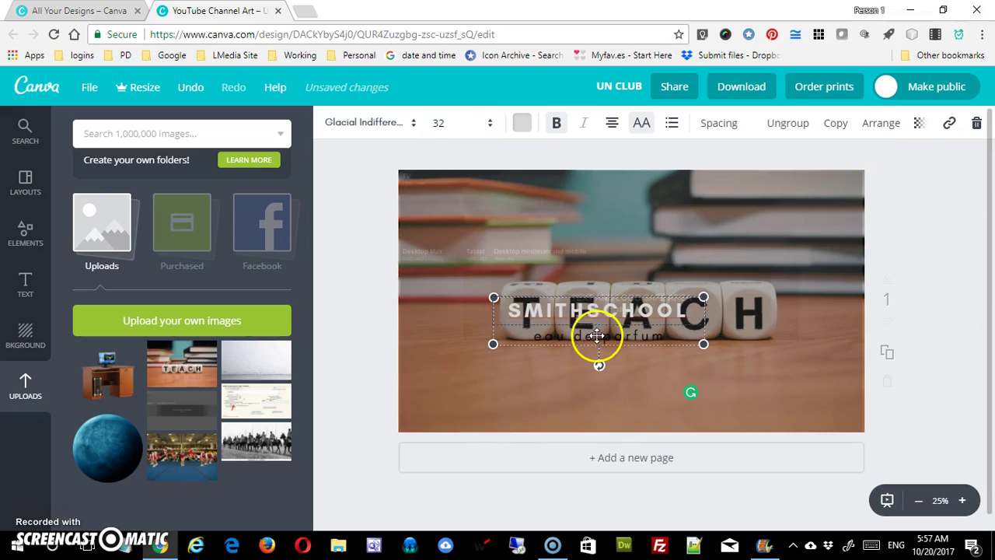
click(605, 288)
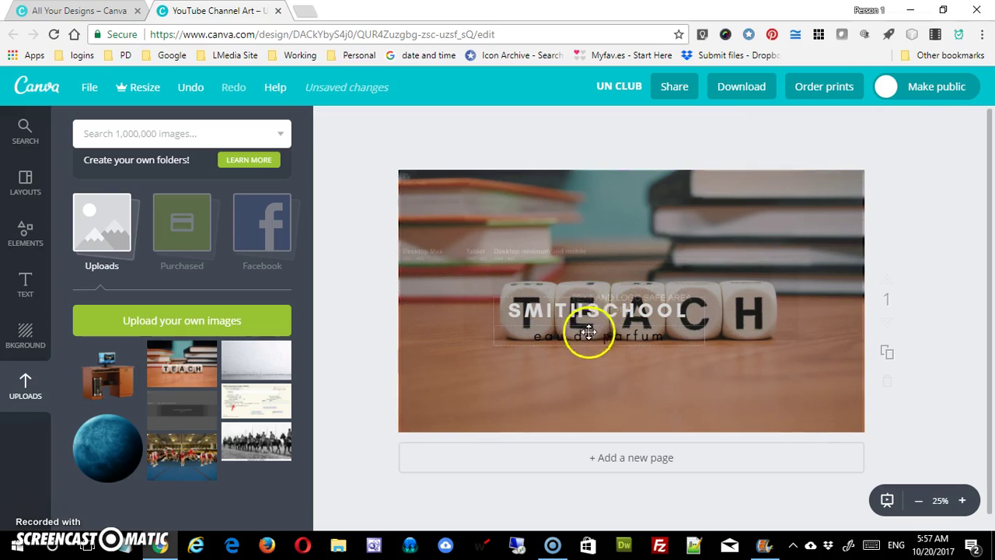
click(588, 308)
drag(596, 298, 594, 274)
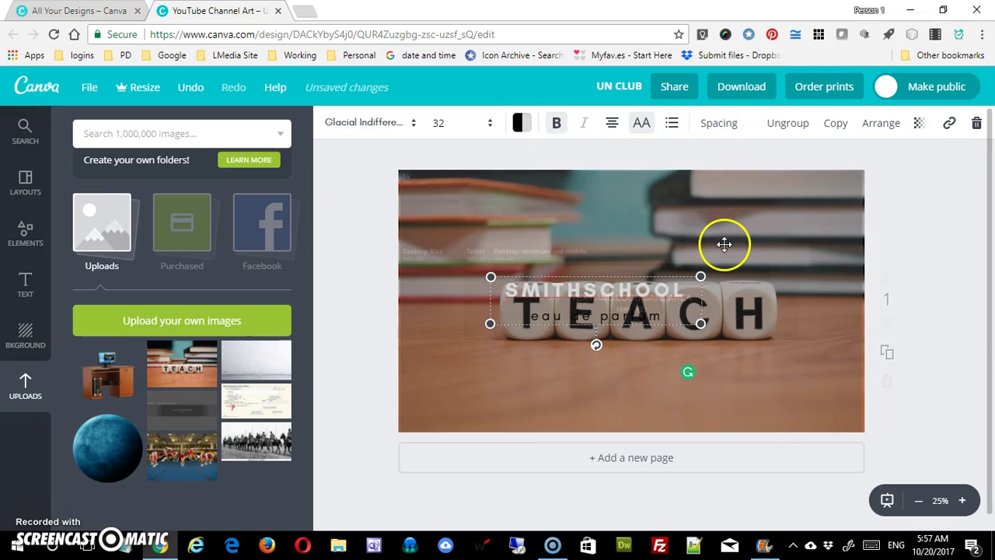
- Set the text's letter spacing to -60 and its line height to 0.8
click(719, 124)
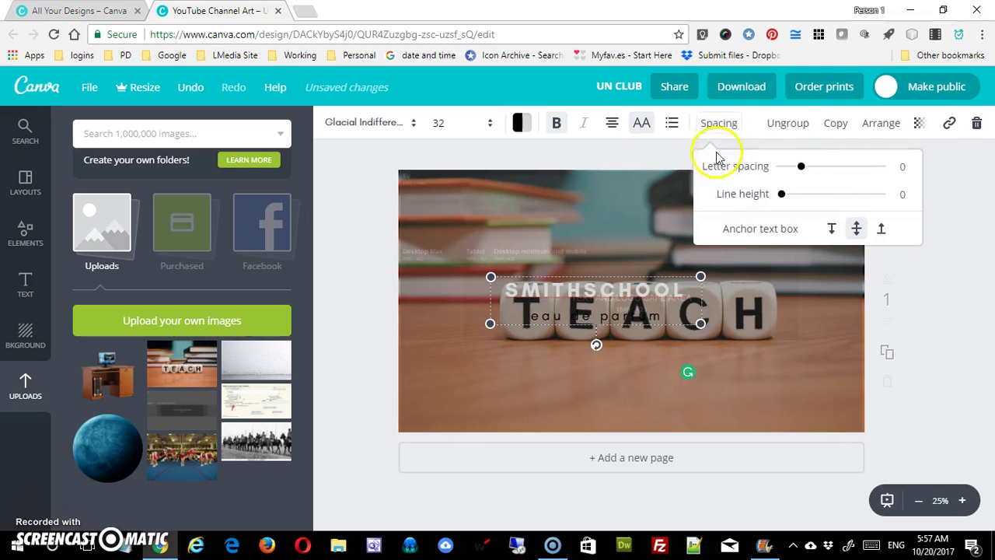
drag(800, 177, 793, 199)
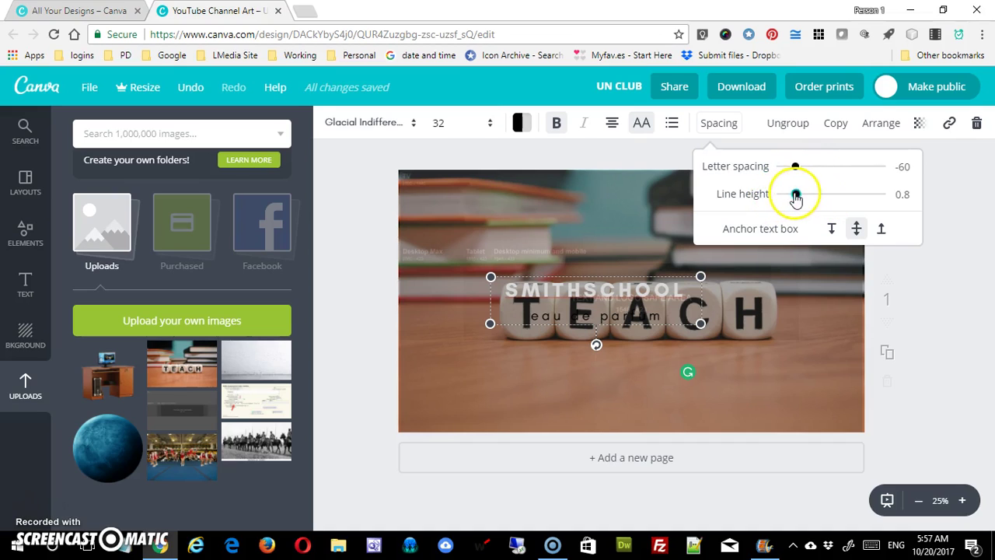
click(627, 322)
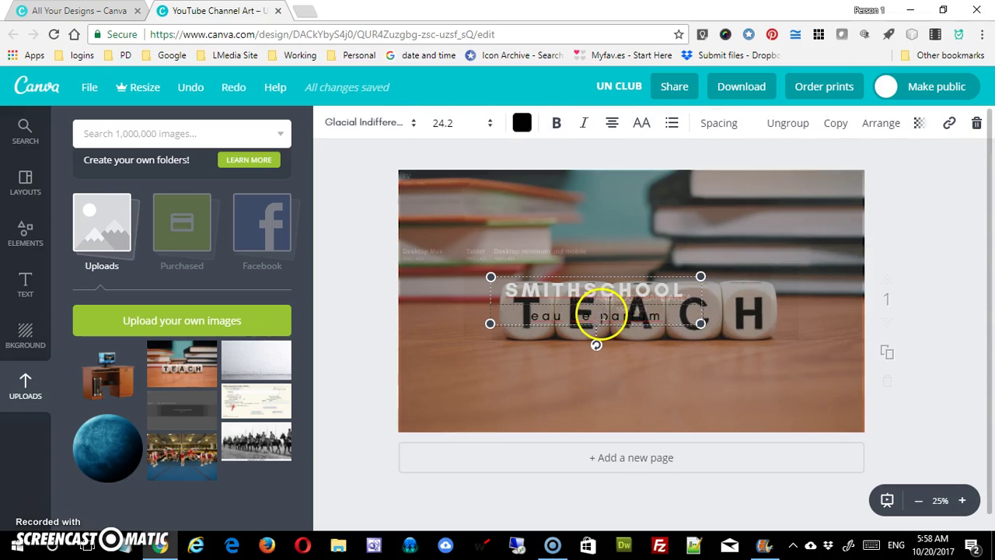
- Replace the "eau de parfum" tagline with "Innovatin and Collabortion"
drag(520, 314, 684, 322)
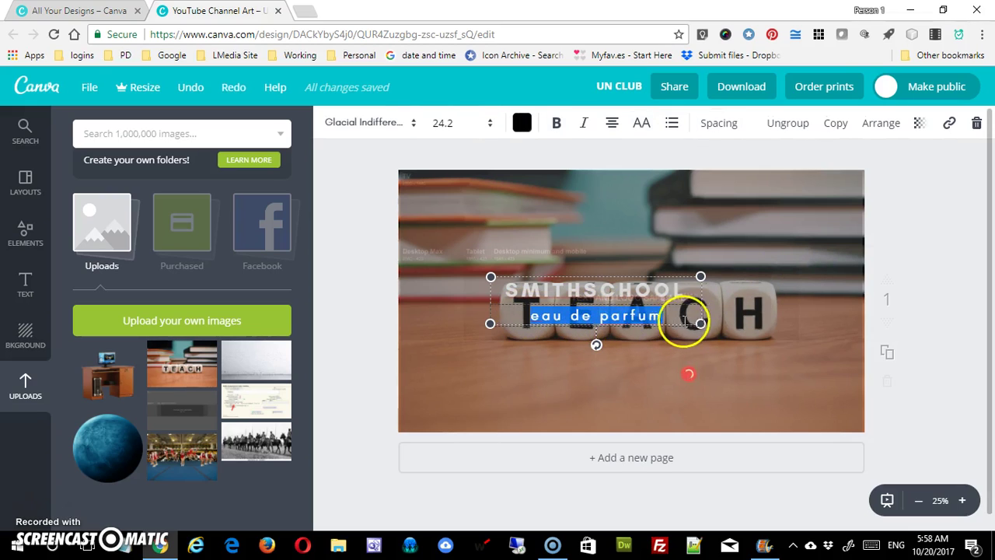
click(519, 319)
drag(522, 316, 681, 321)
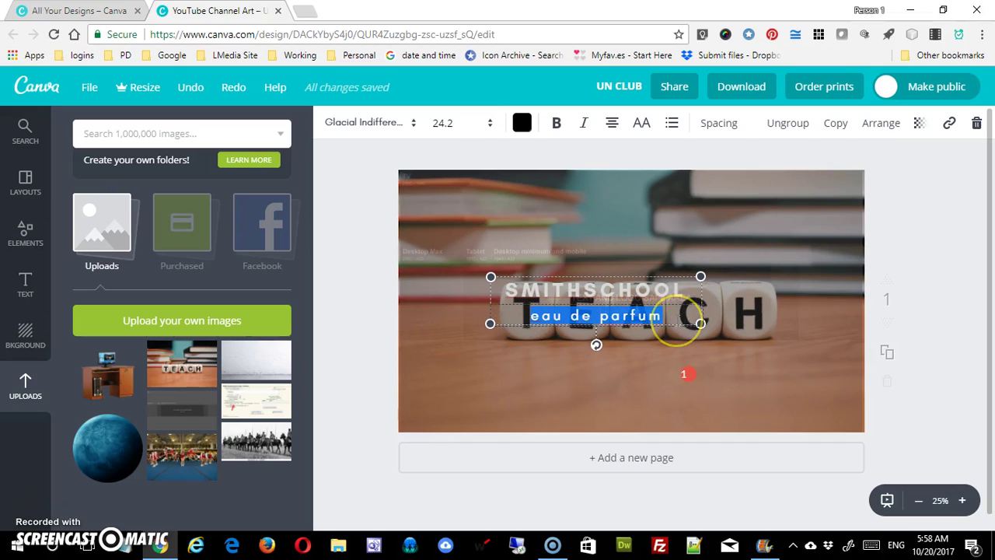
text(novatin and Col)
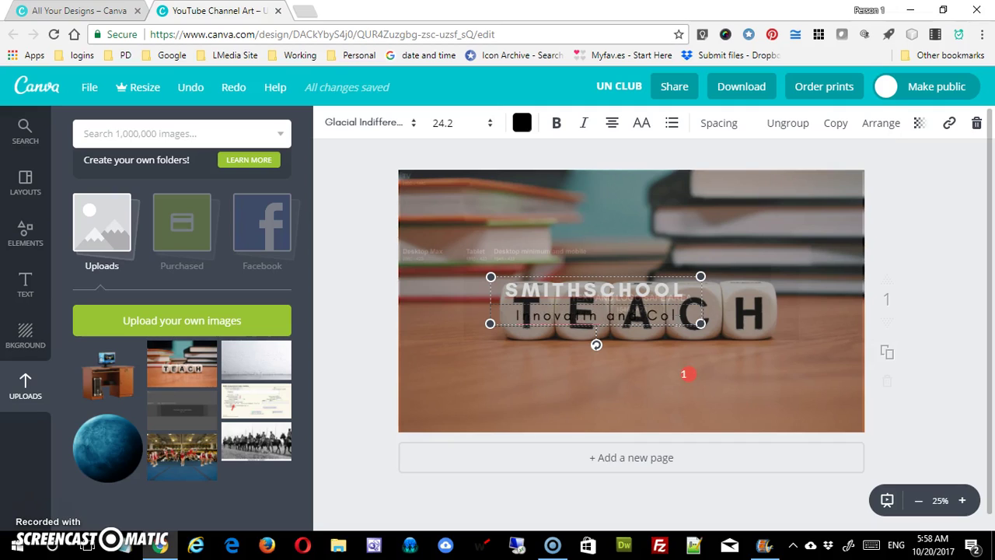
text(ration)
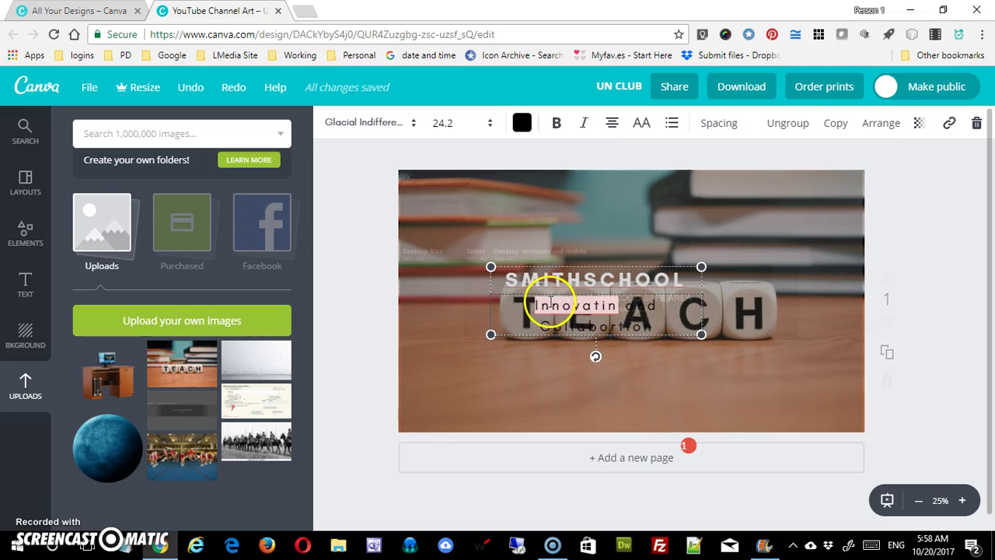
- Set the "Innovatin and Collabortion" tagline's font size to 16 and its text color to light gray
mouse_move(537, 306)
drag(536, 305, 654, 318)
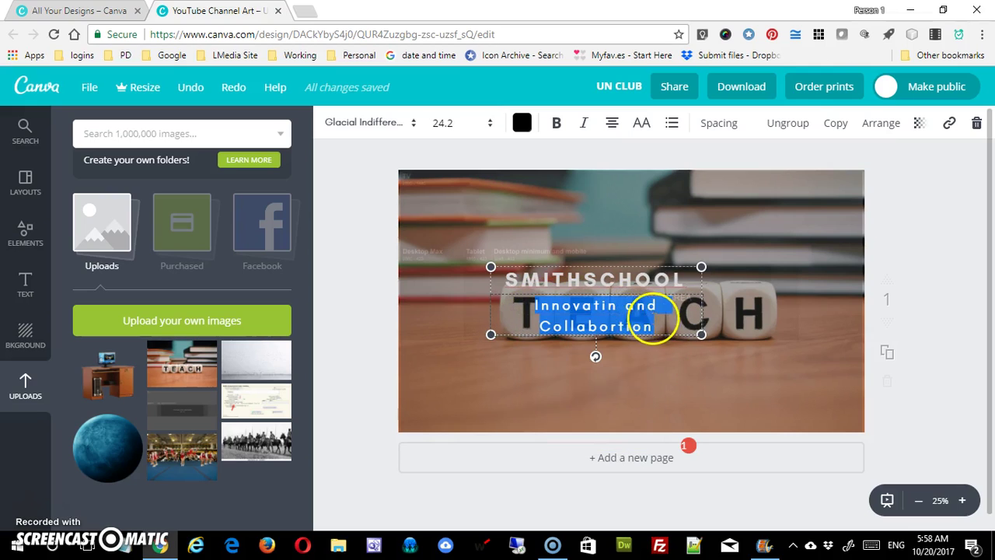
click(457, 124)
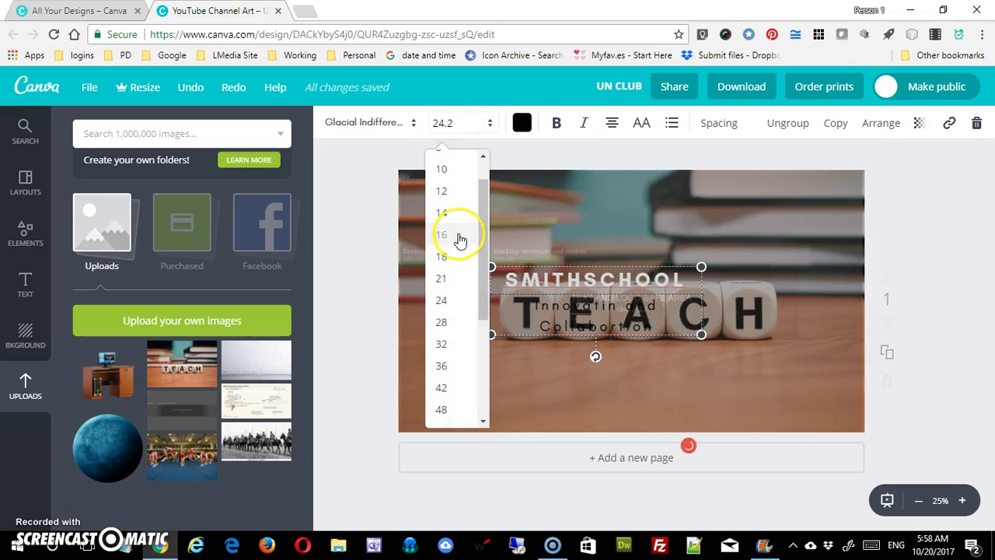
click(459, 234)
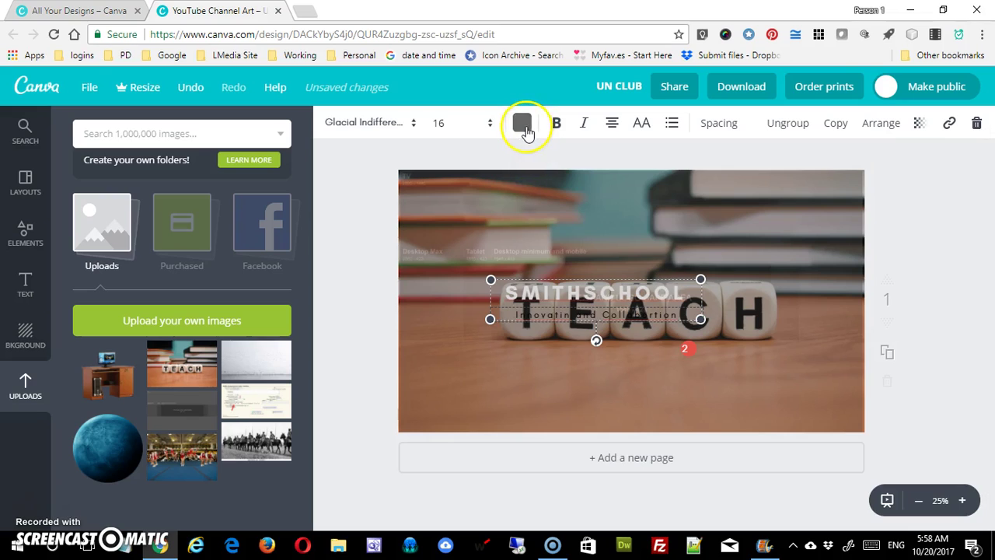
click(523, 122)
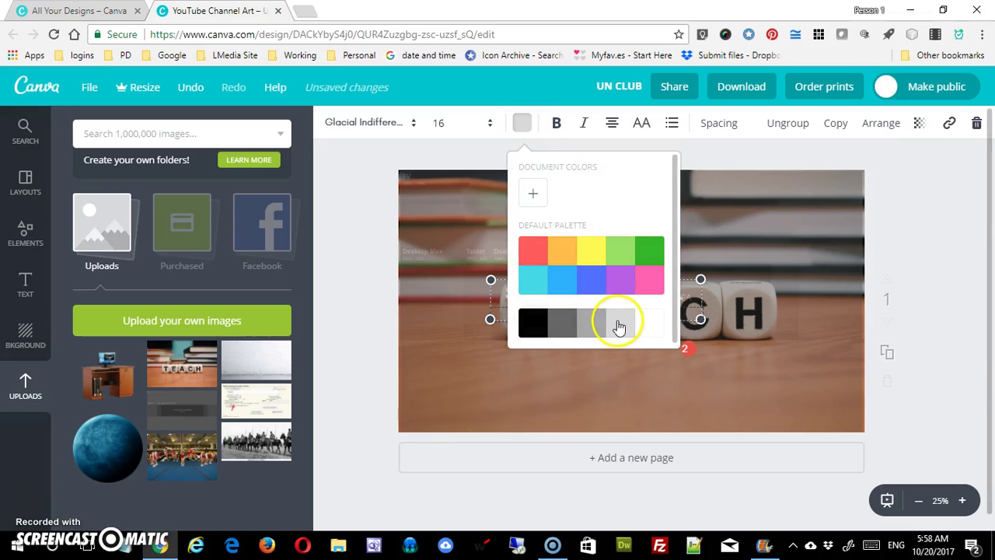
click(627, 386)
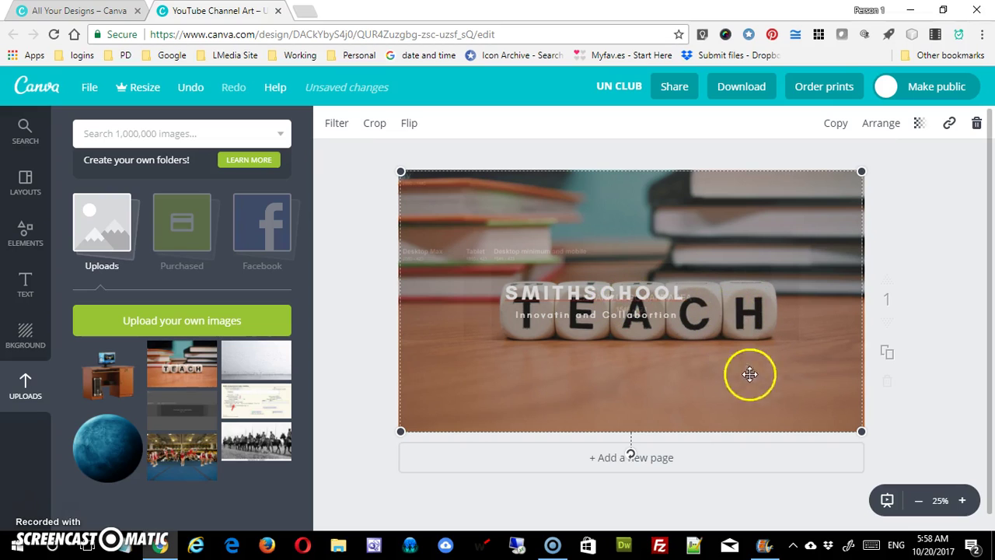
- Move the template overlay aside, off most of the canvas, and set the TEACH background photo's transparency to 43
drag(744, 381, 992, 499)
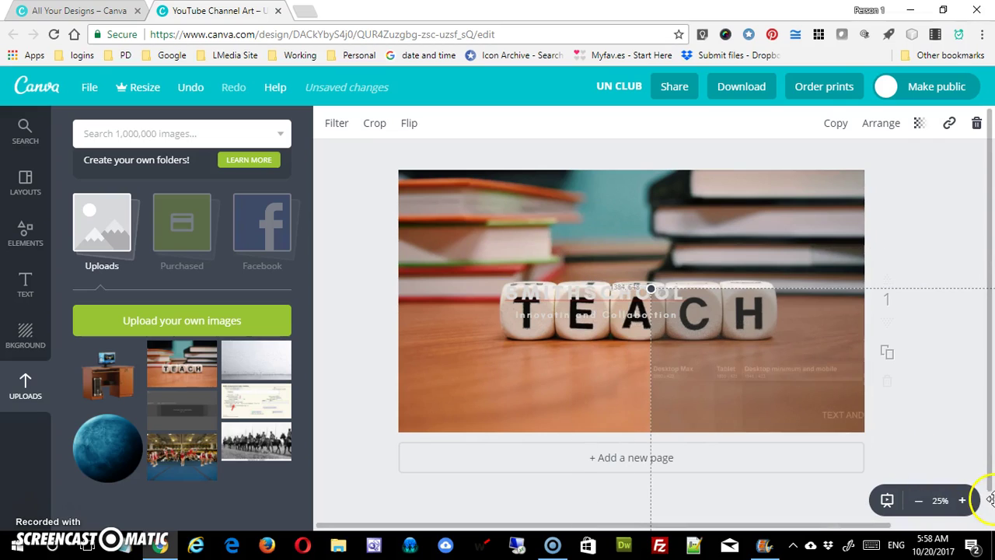
click(508, 363)
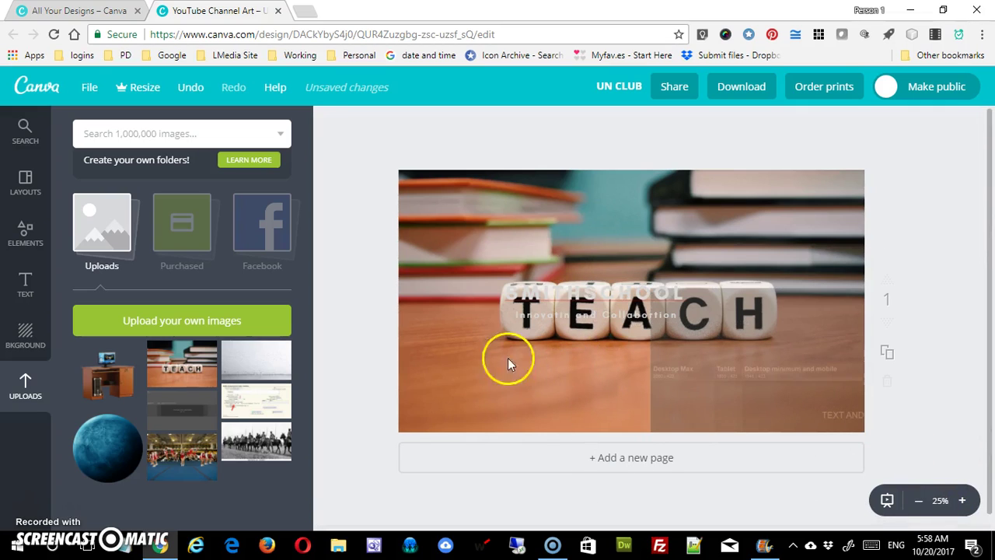
click(419, 246)
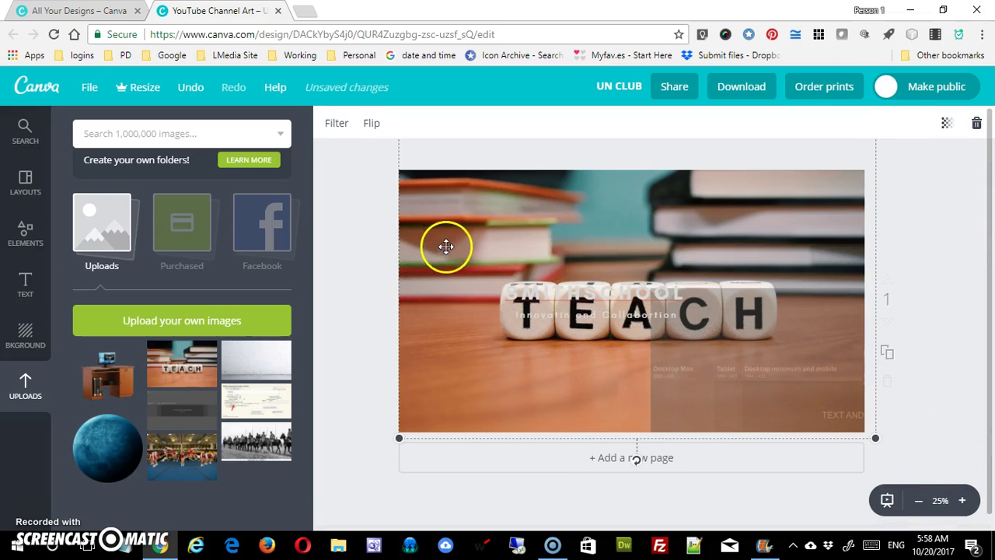
click(946, 123)
drag(920, 166, 867, 173)
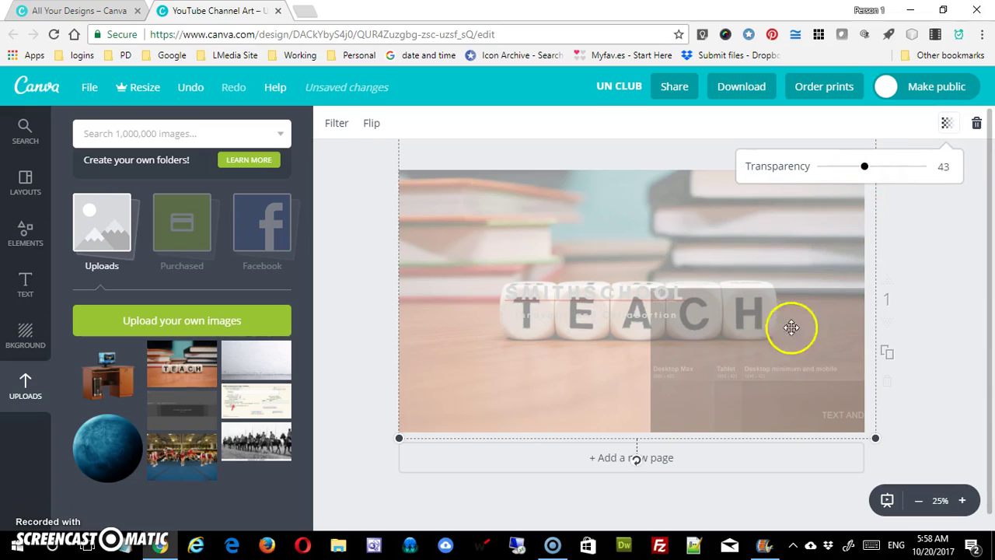
- Change the SMITHSCHOOL heading's text color to dark gray
click(628, 286)
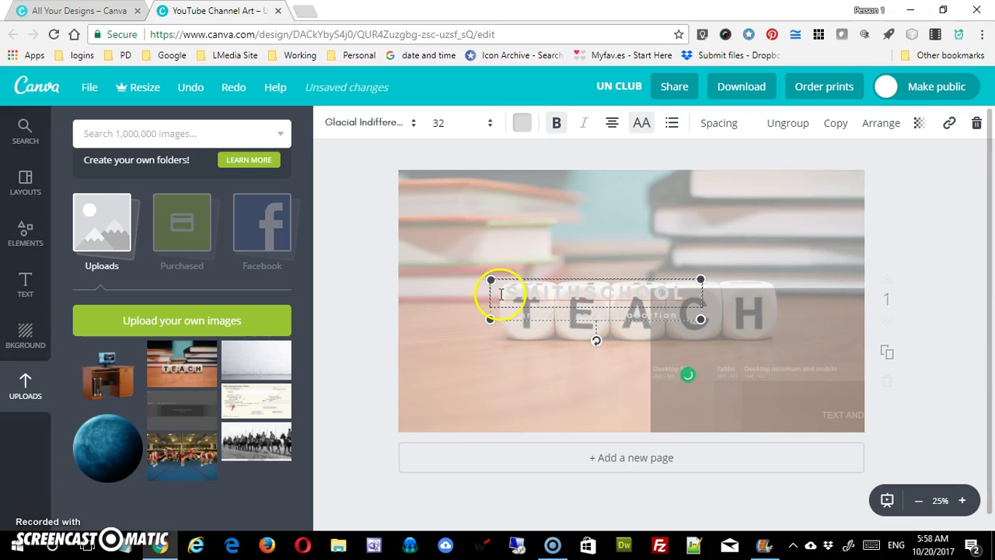
drag(505, 294, 695, 291)
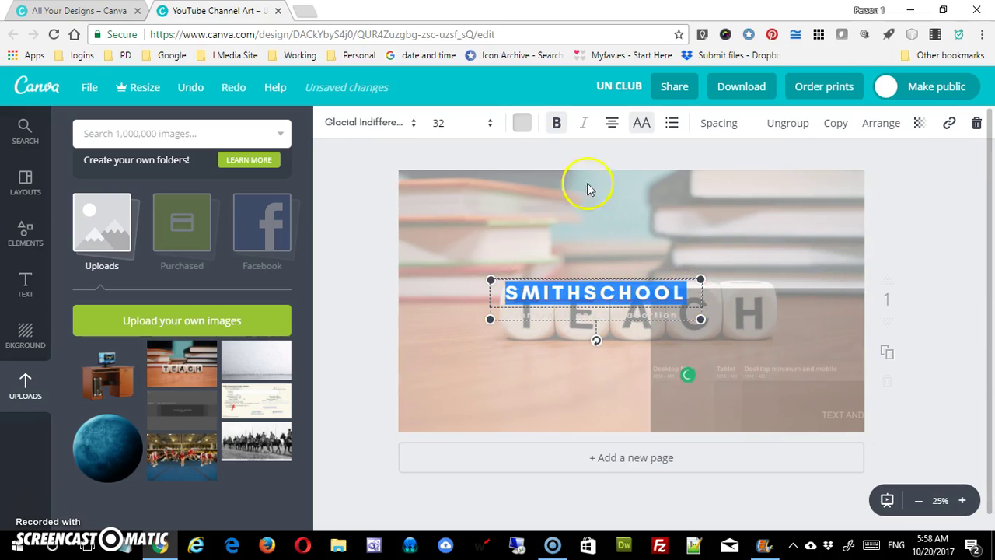
click(525, 123)
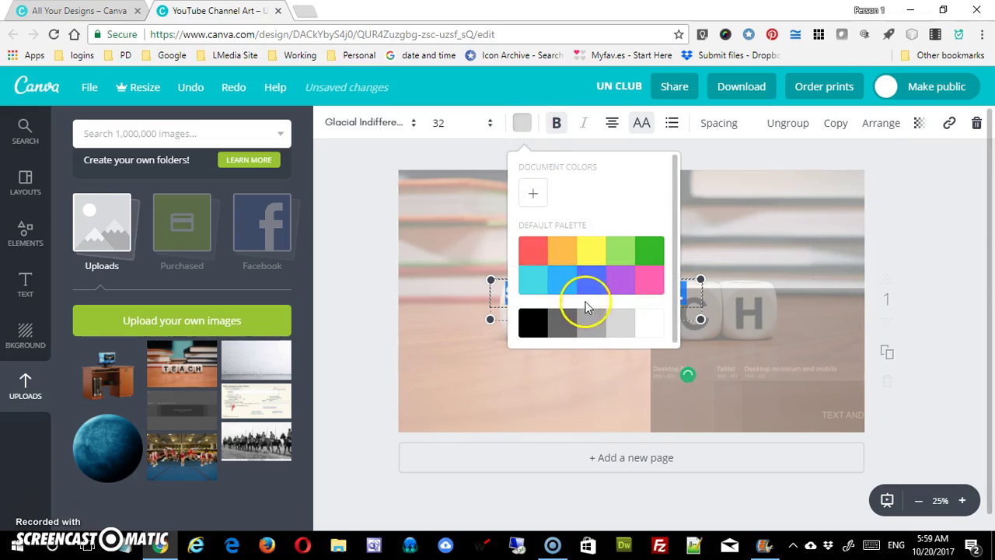
click(561, 326)
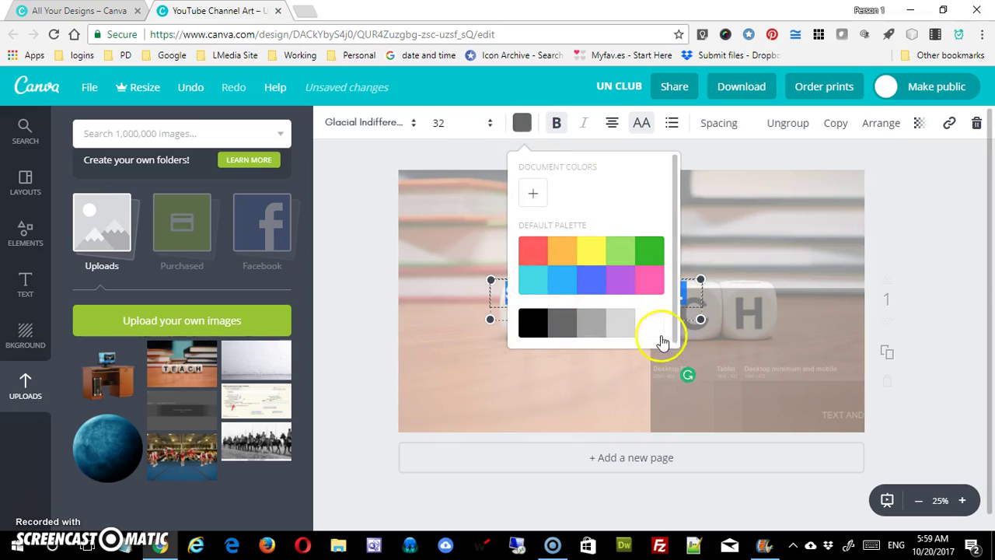
click(588, 365)
- Change the text color of the entire "Innovatin and Collabortion" tagline to black
click(519, 315)
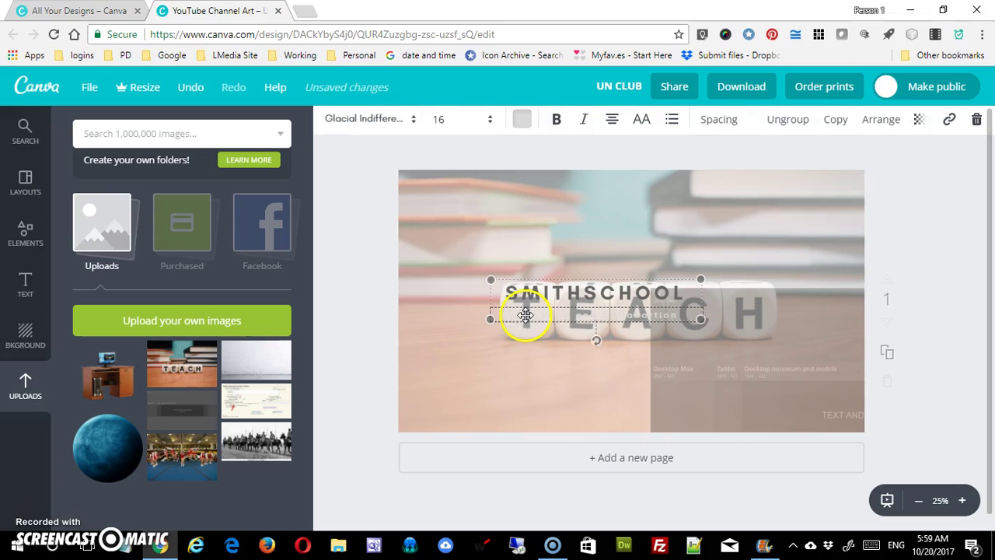
double_click(516, 315)
click(511, 315)
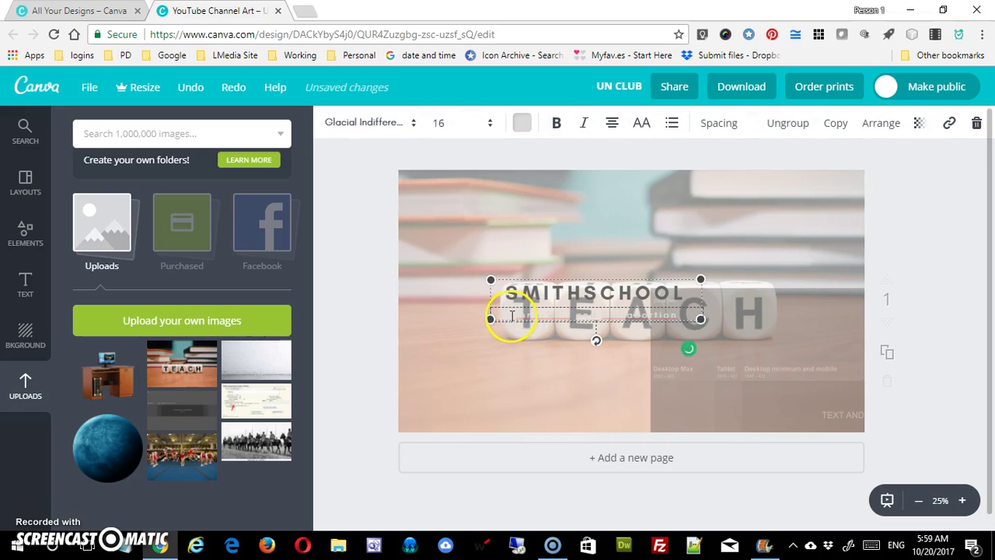
drag(515, 316, 711, 318)
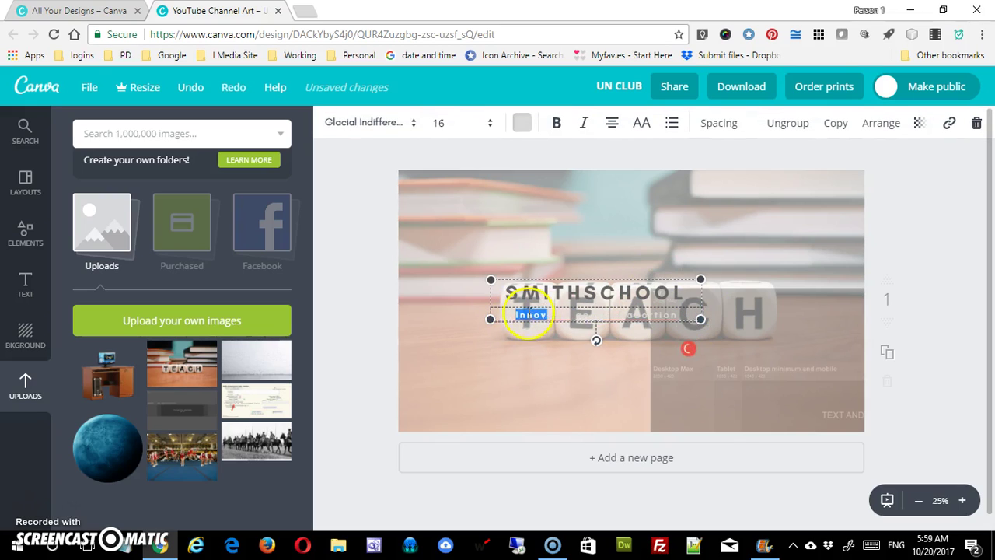
mouse_move(526, 316)
drag(512, 316, 684, 319)
click(520, 124)
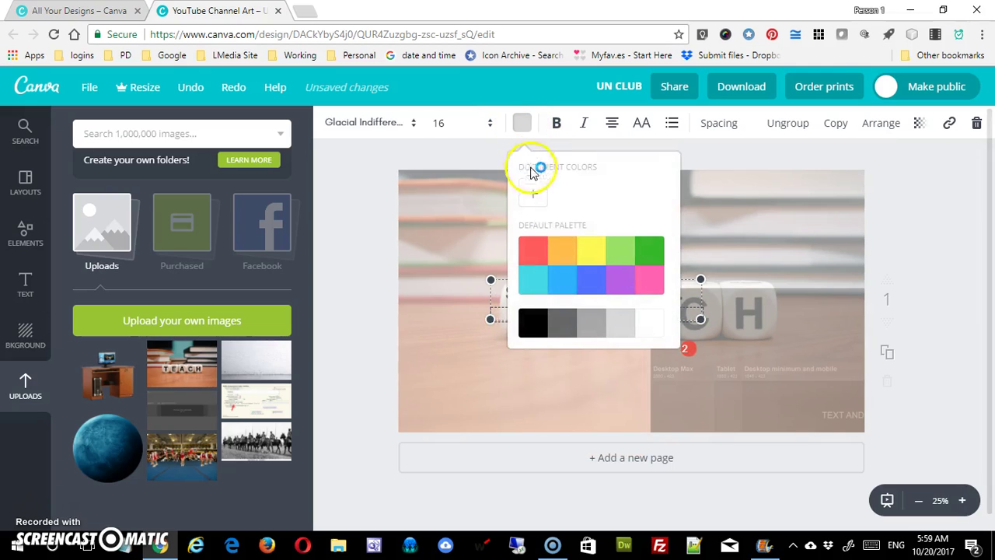
click(536, 326)
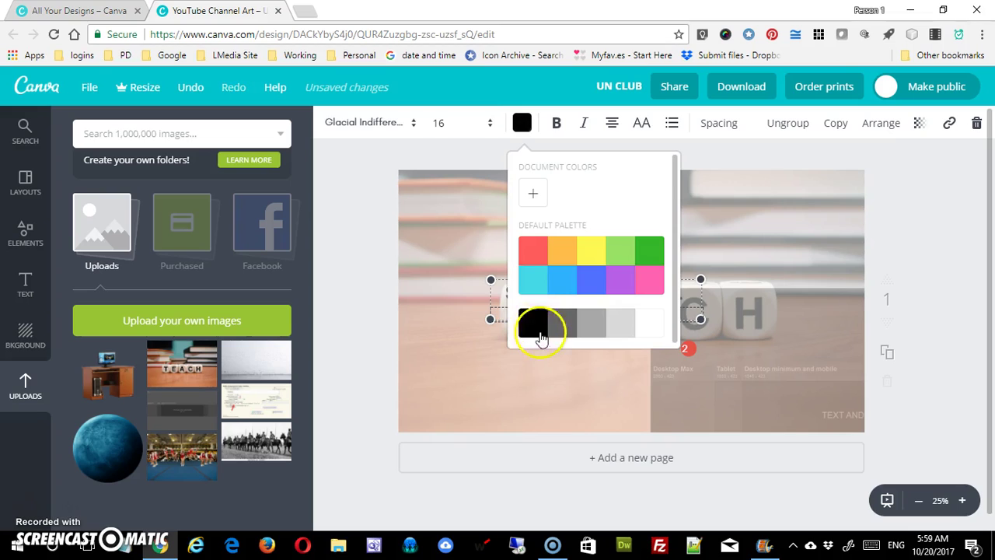
click(506, 381)
- Change the text color of the SMITHSCHOOL heading to black
click(514, 289)
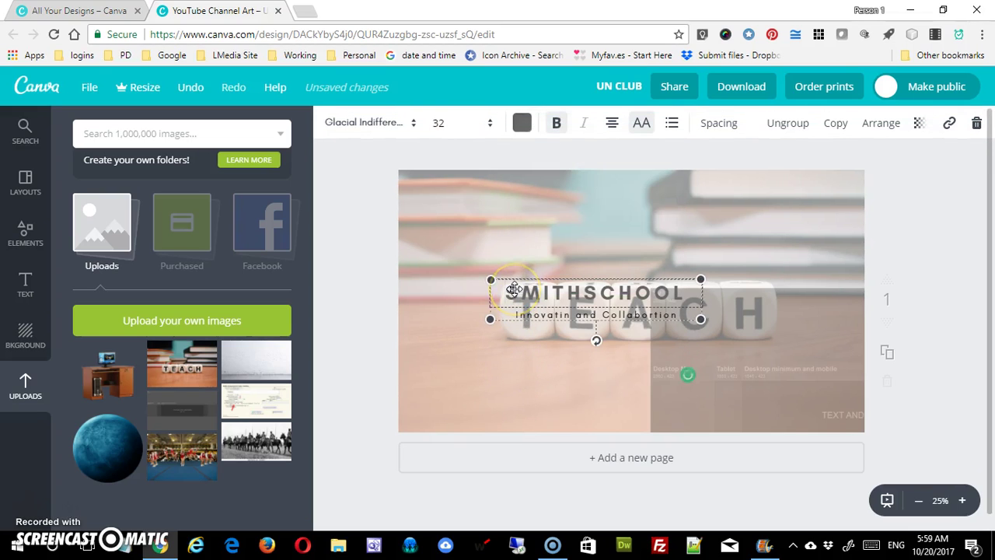
drag(506, 292, 723, 295)
click(722, 295)
click(532, 295)
double_click(509, 293)
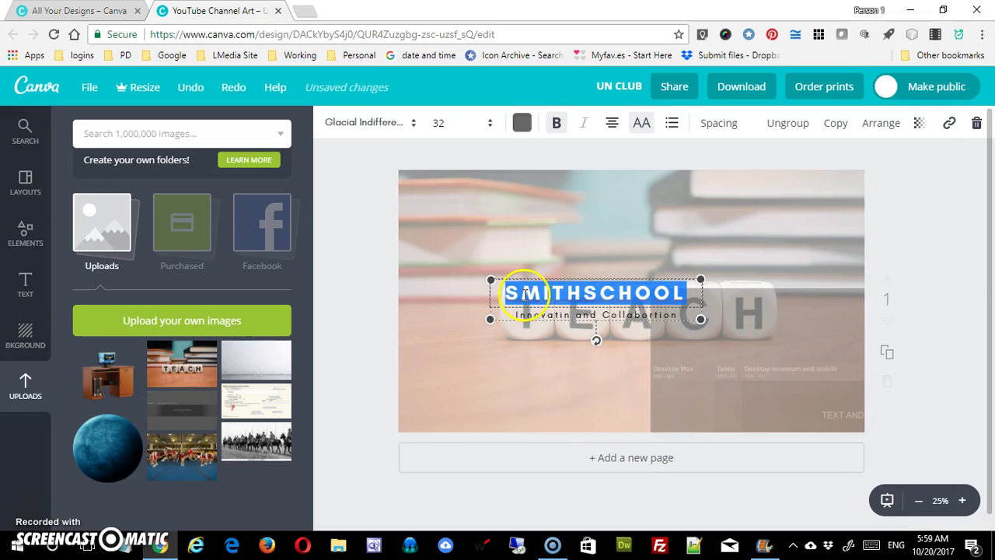
click(523, 123)
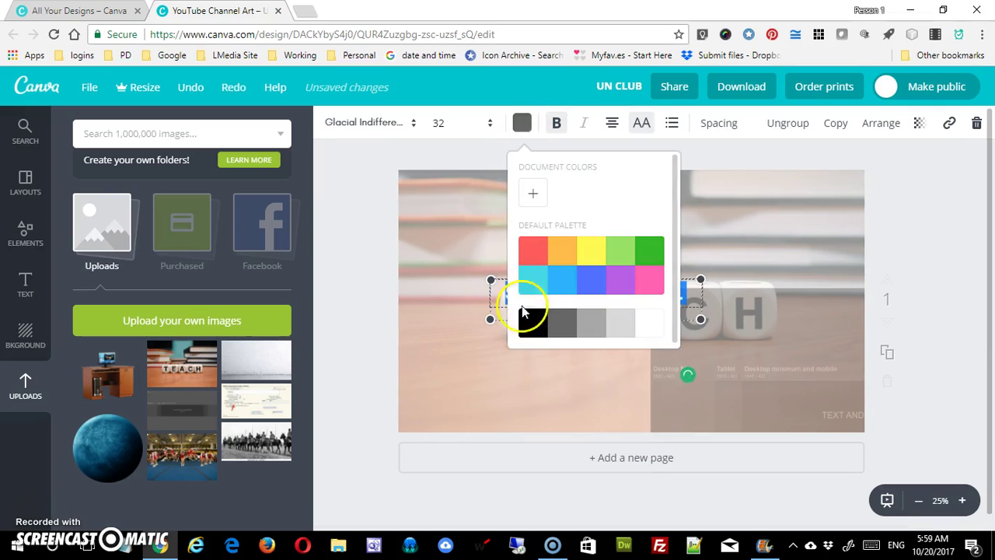
click(534, 325)
click(503, 370)
- Move the template overlay back so that it covers the whole canvas
click(773, 373)
drag(792, 383, 543, 269)
click(604, 334)
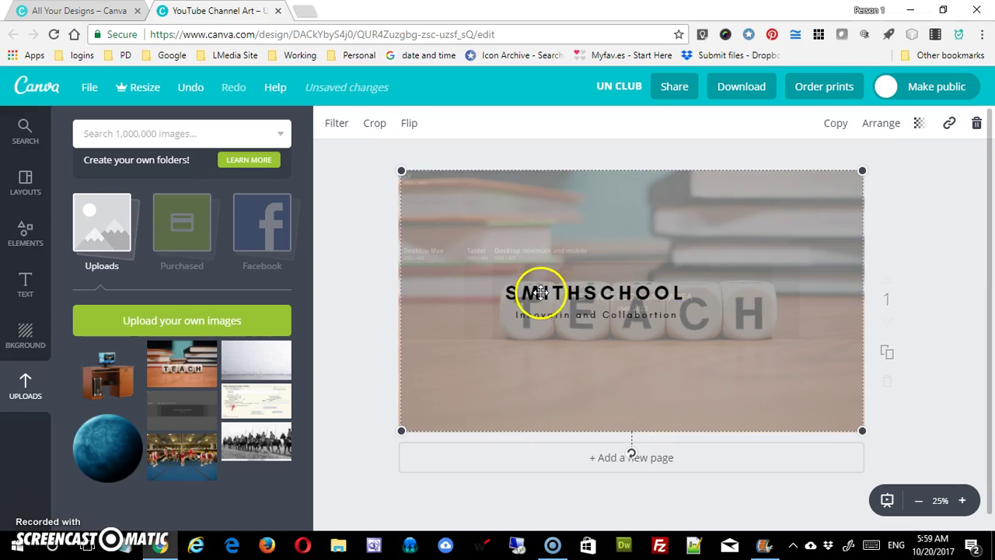
- Move the heading and tagline group slightly higher within the template's text and logo safe area
click(564, 282)
drag(565, 276, 562, 267)
click(682, 383)
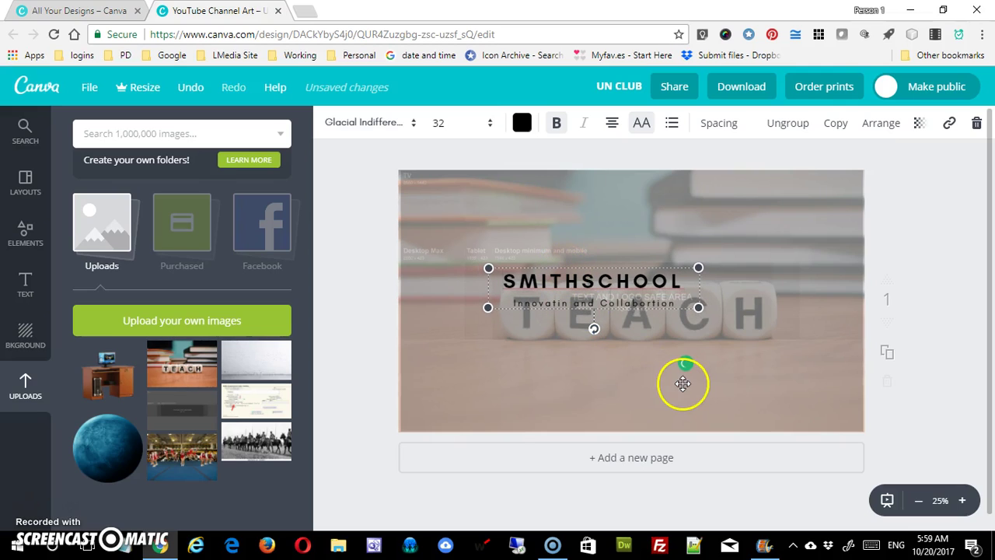
click(937, 385)
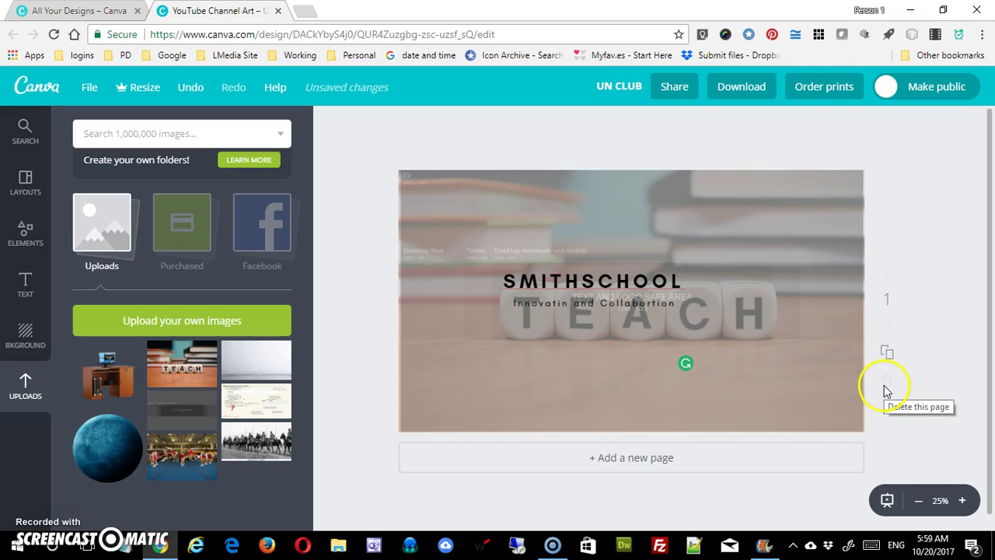
- Make the template overlay fully transparent so its guides no longer cover the design
click(809, 385)
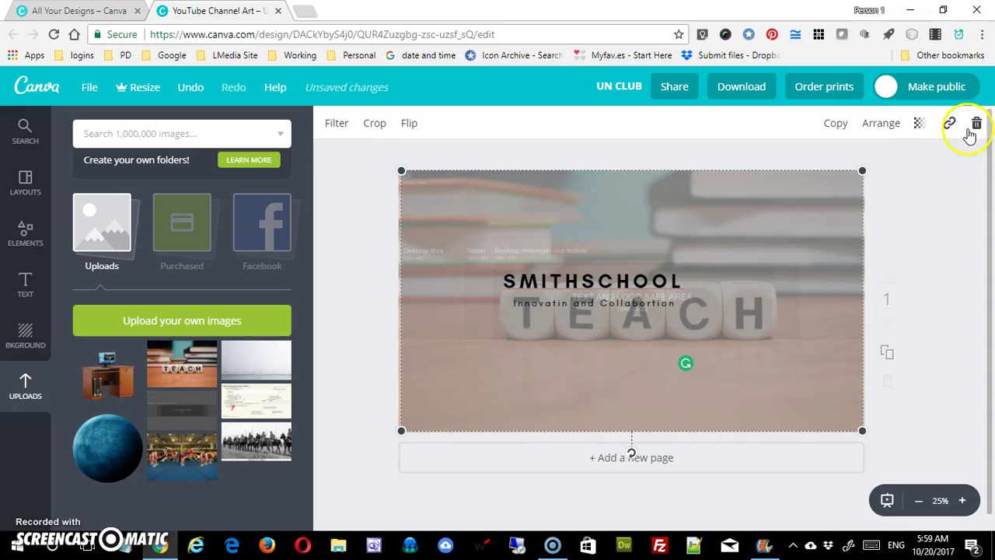
click(921, 123)
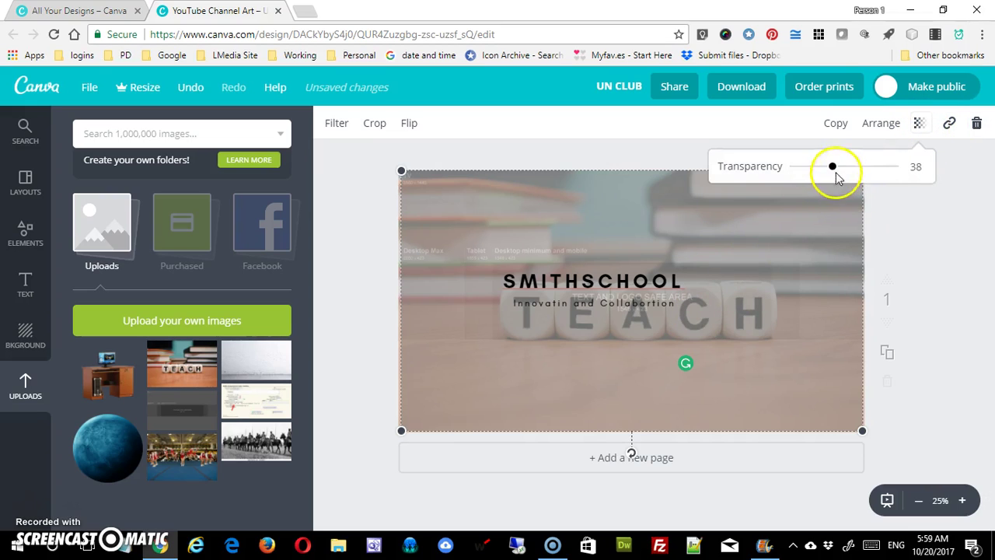
drag(832, 171, 793, 171)
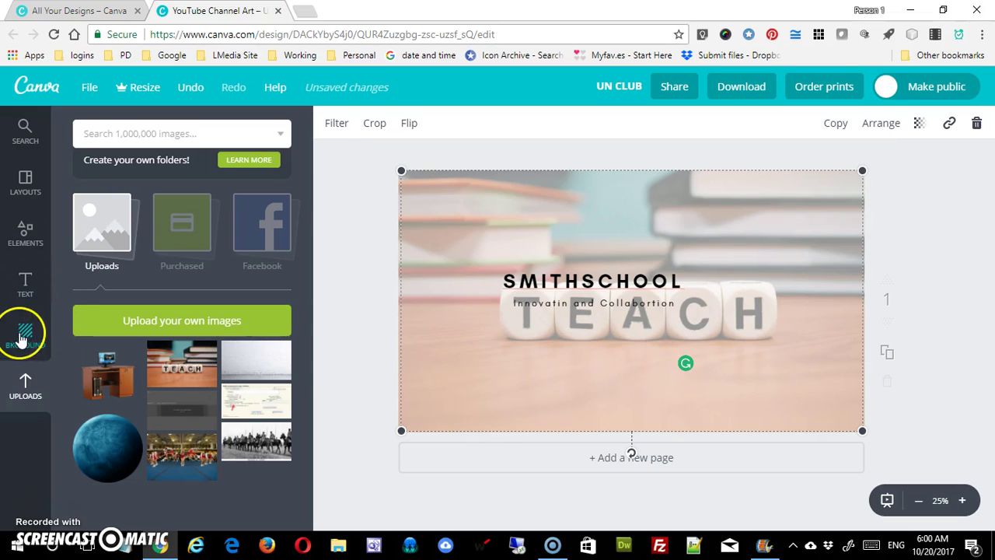
click(26, 237)
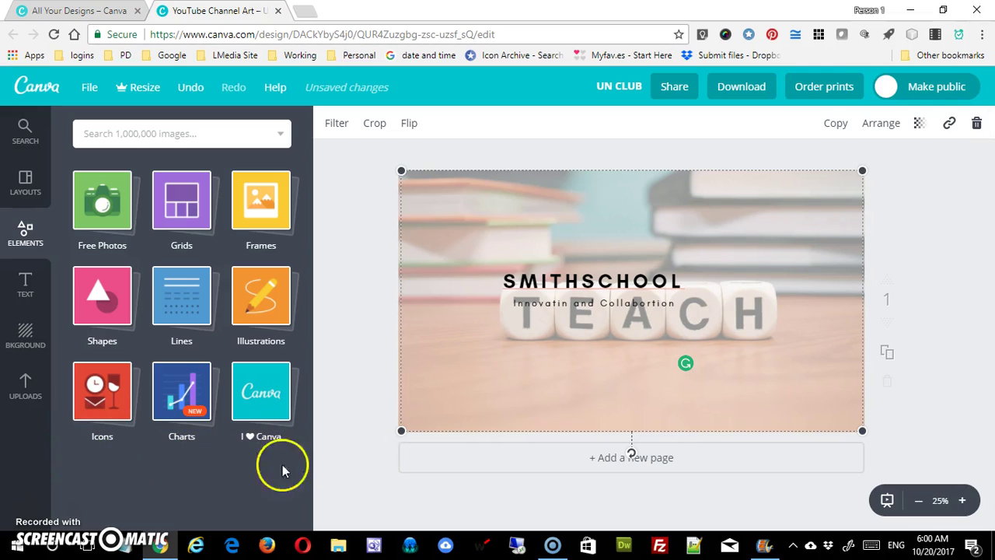
click(357, 453)
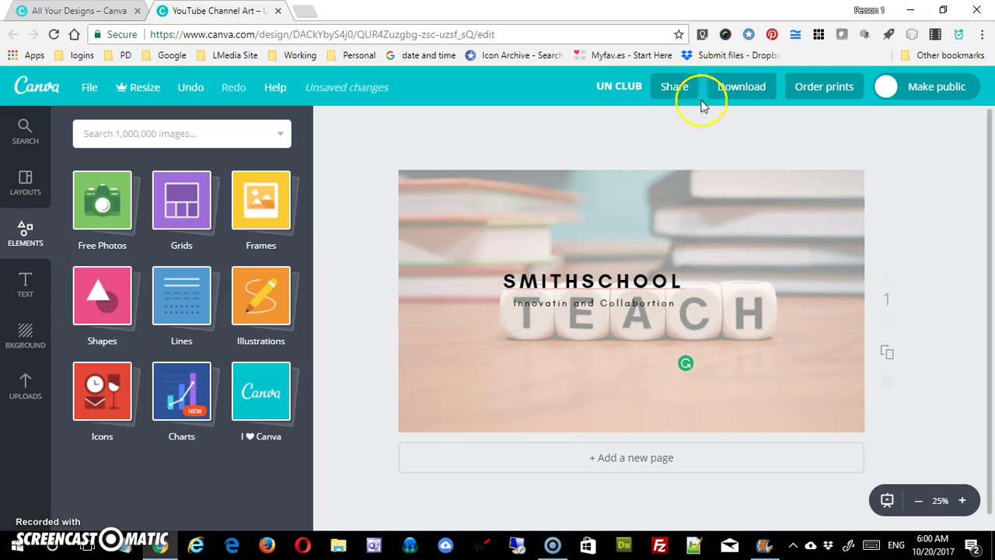
- Download the channel art design with JPG as the file type
click(756, 92)
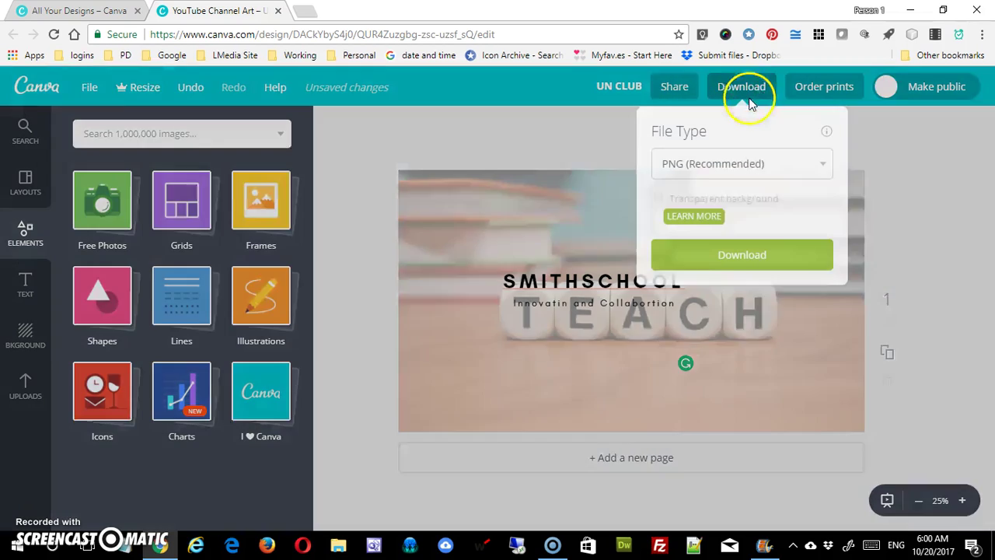
click(807, 164)
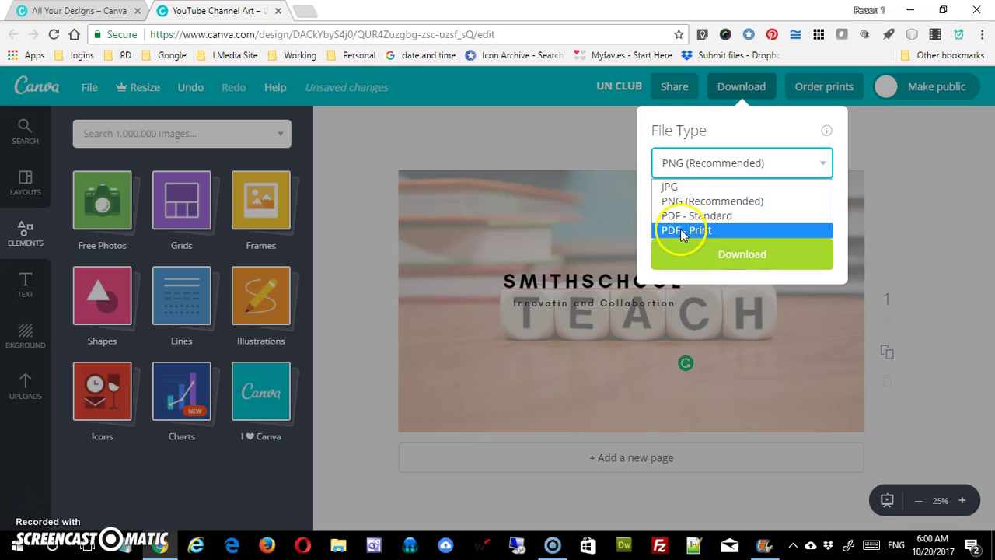
click(670, 187)
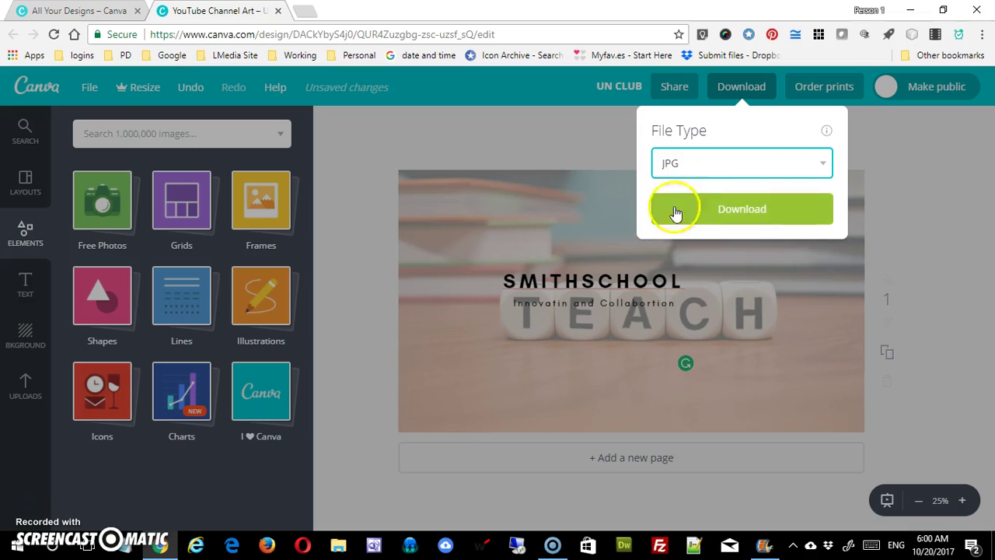
click(722, 214)
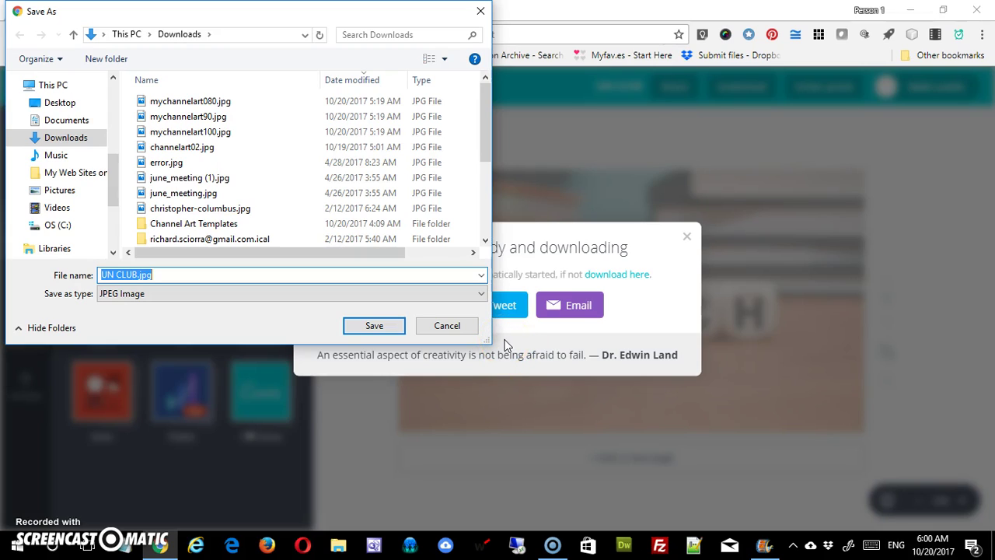
- Save the downloaded image in the Downloads folder as channelartcanva and dismiss the download notice
text(channel)
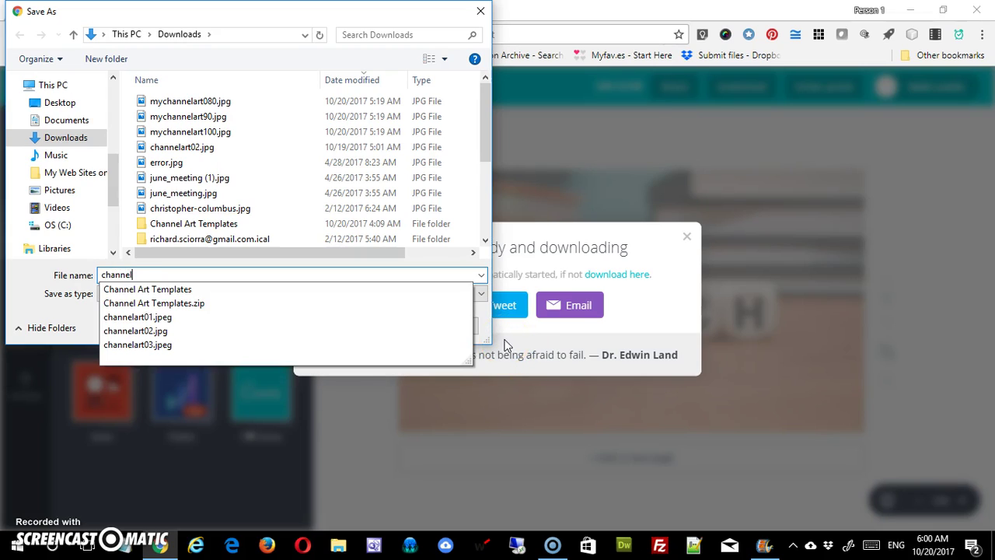
text(artcanva)
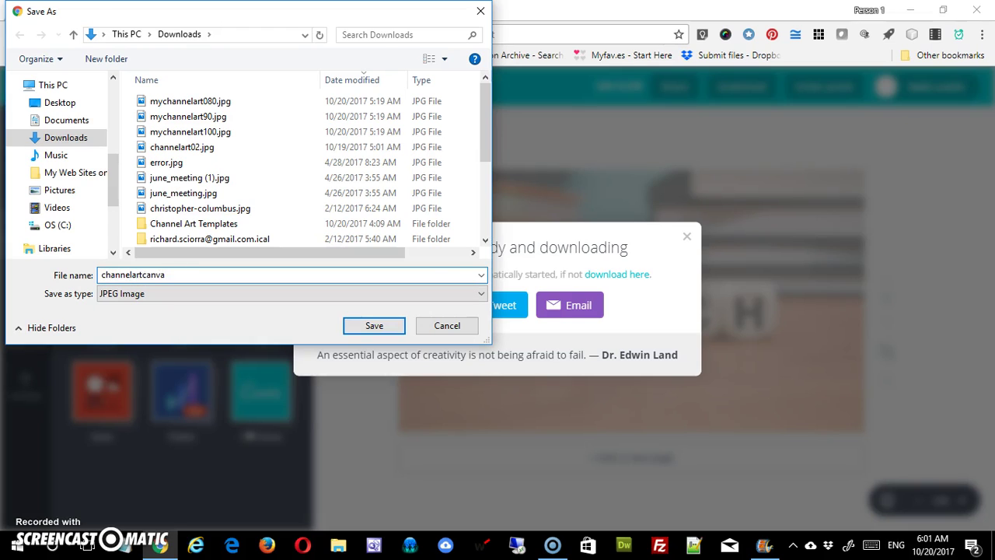
key(Return)
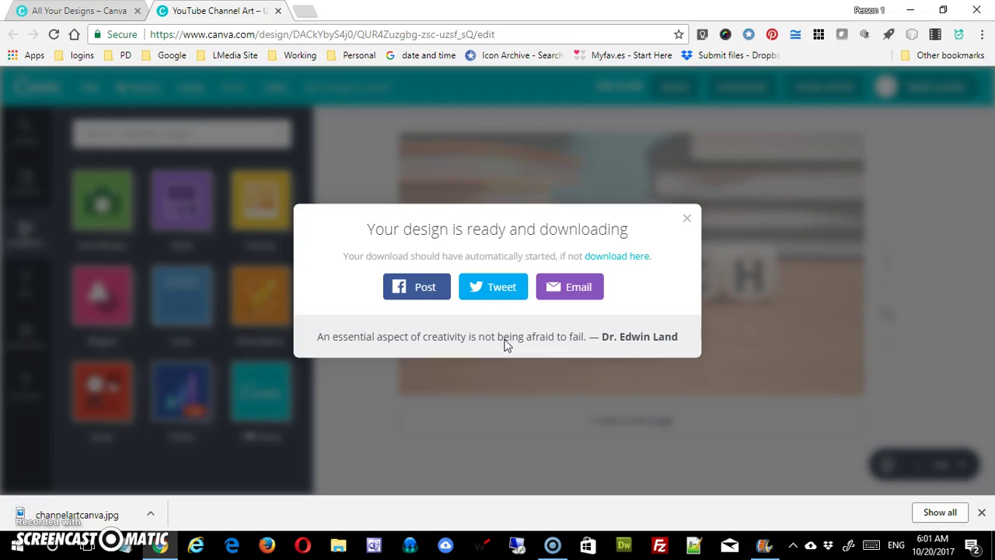
click(691, 219)
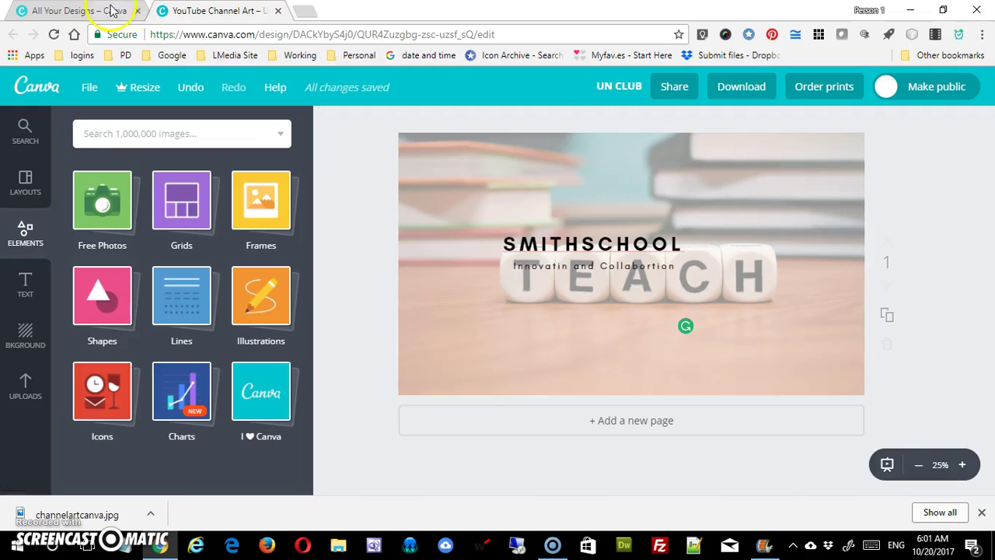
- Open YouTube in a new browser tab and go to the signed-in account's own channel page
click(306, 13)
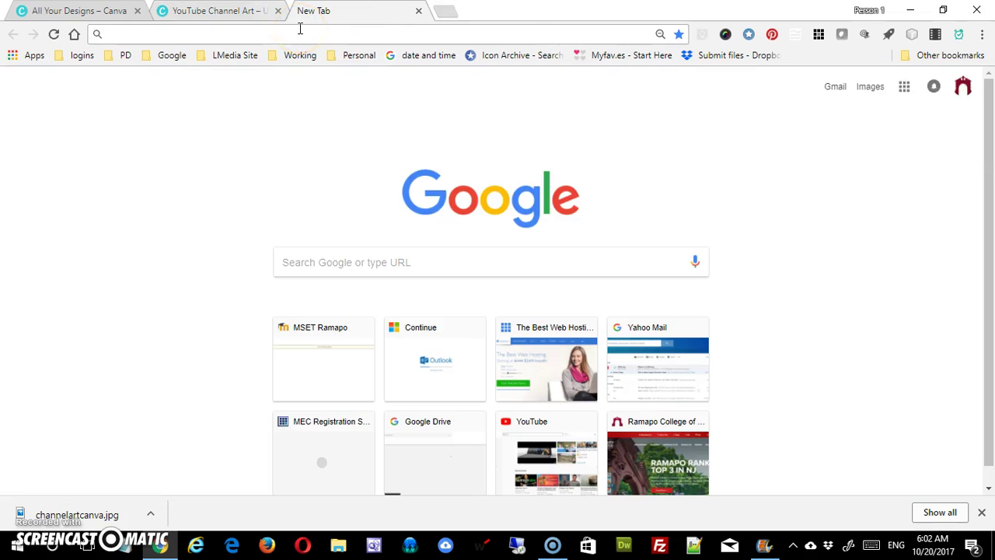
text(YO)
key(Return)
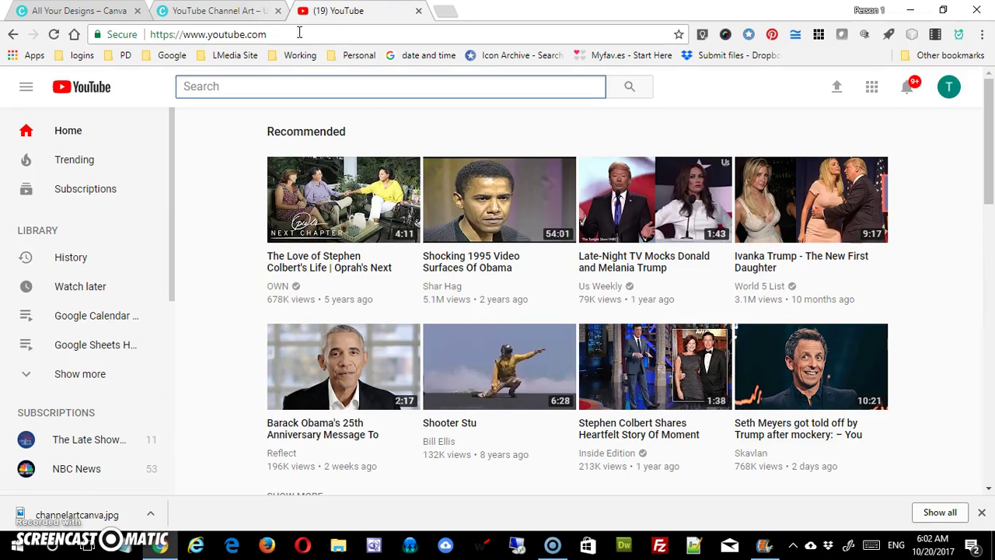
click(956, 92)
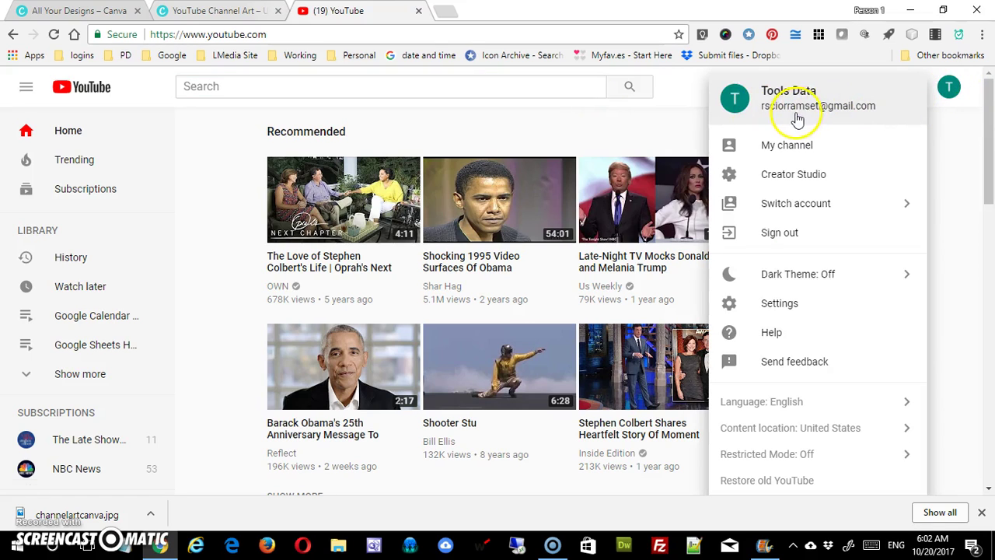
click(790, 153)
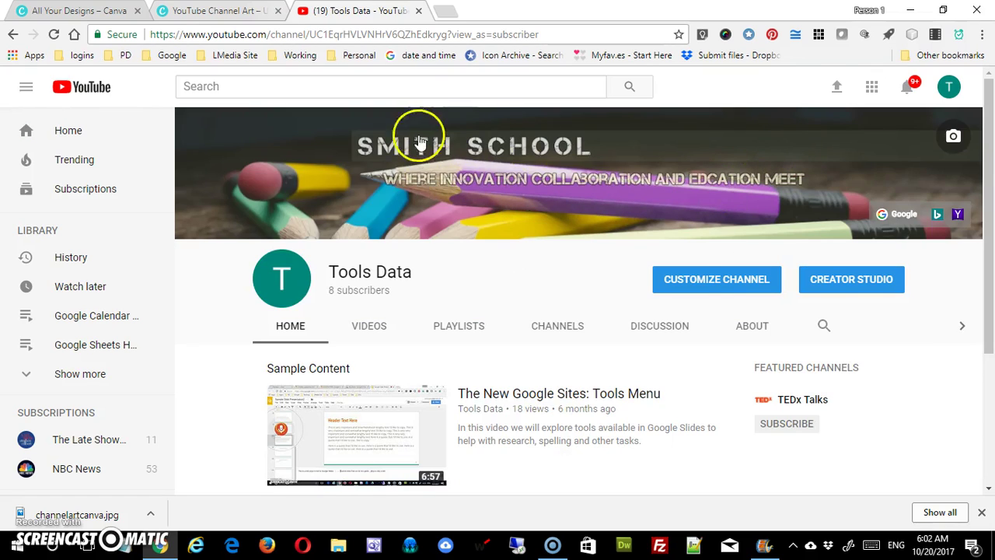
click(569, 204)
click(471, 318)
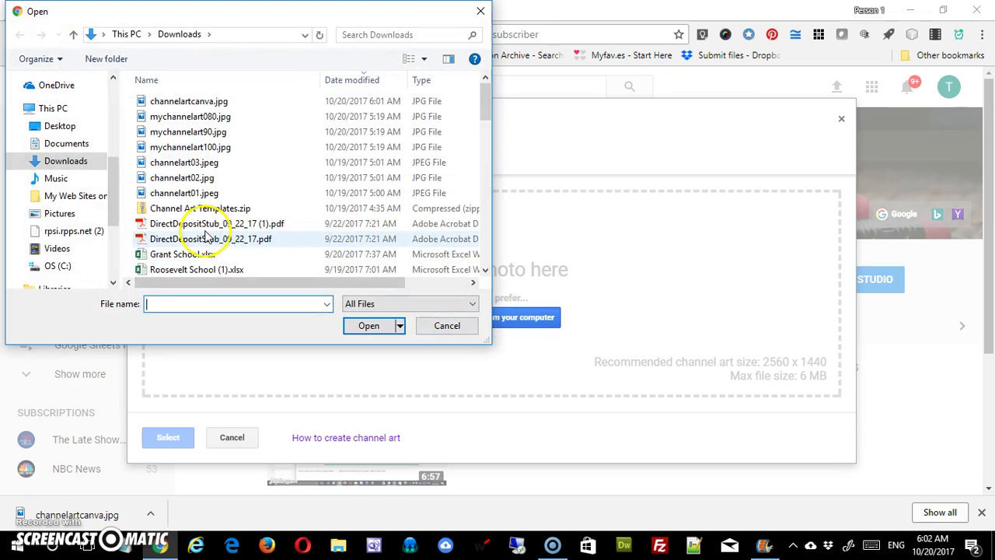
click(226, 101)
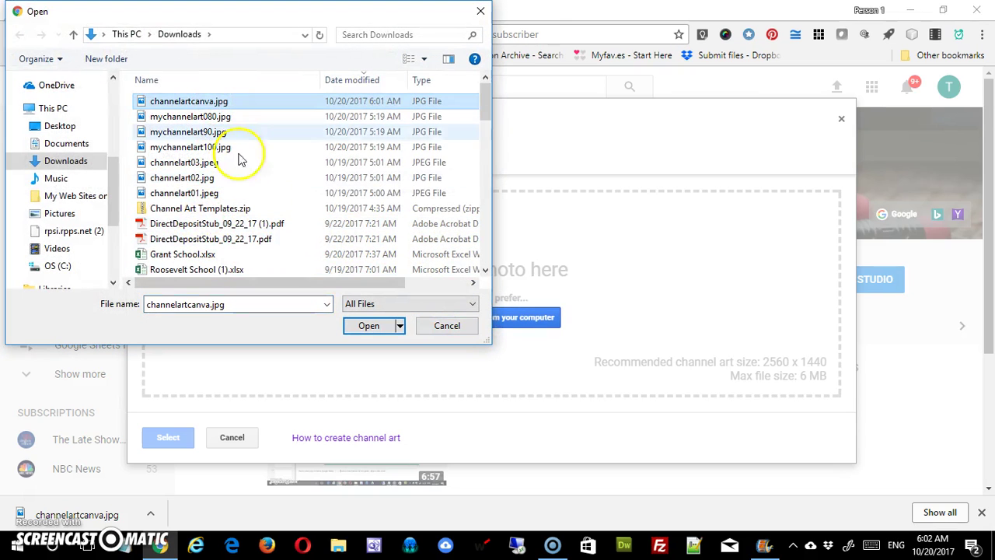
click(370, 326)
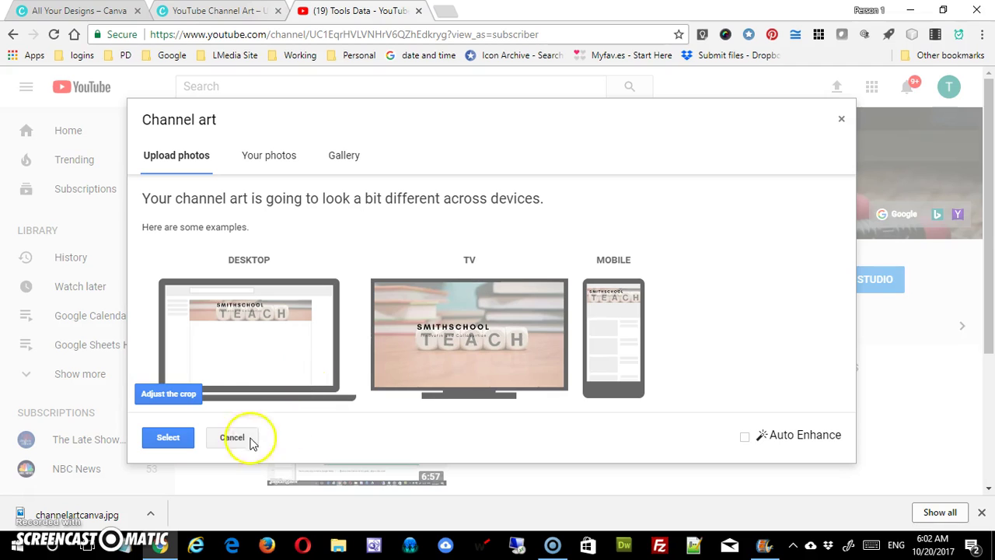
click(168, 394)
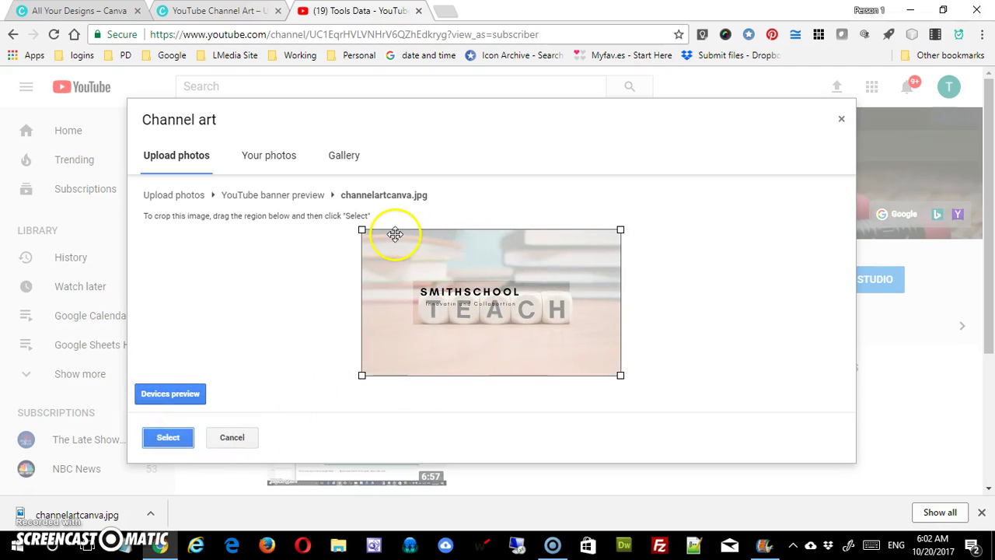
click(220, 443)
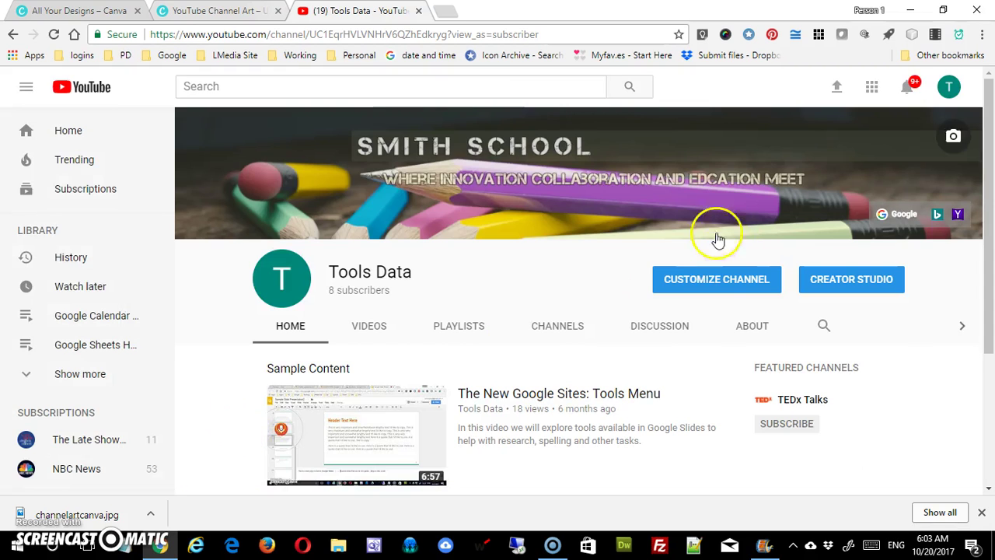
- Upload channelartcanva.jpg from the Downloads folder as the channel art and accept it without adjusting the crop
click(672, 236)
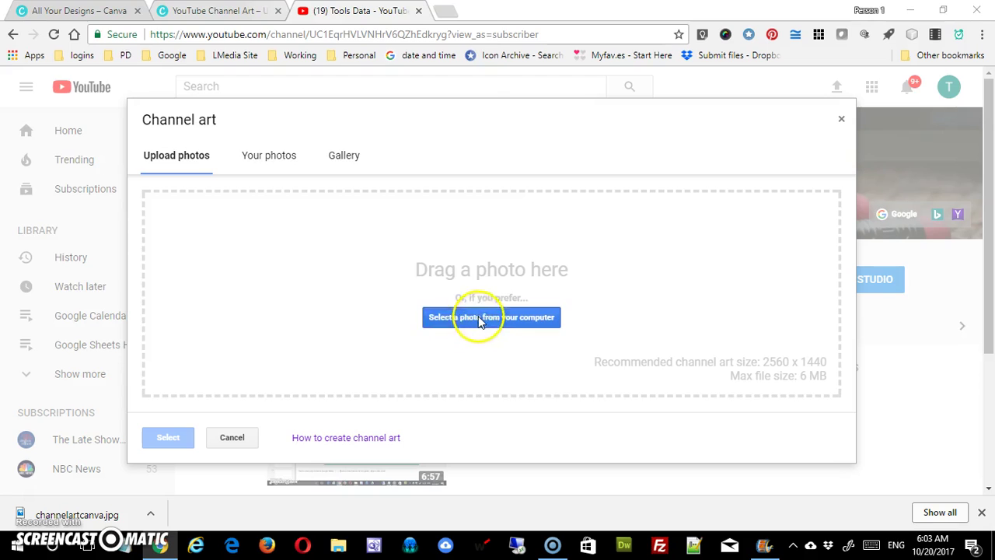
click(478, 320)
double_click(175, 101)
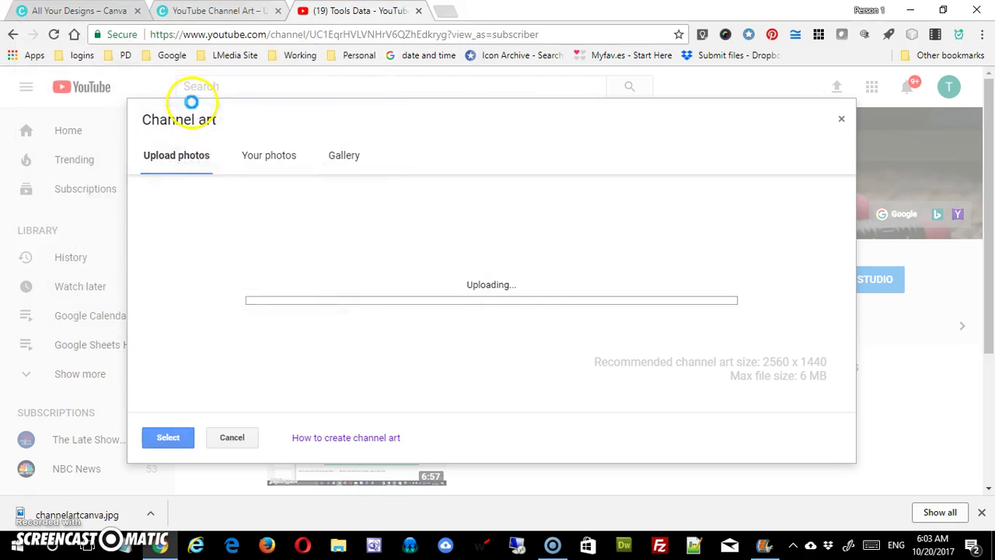
click(175, 443)
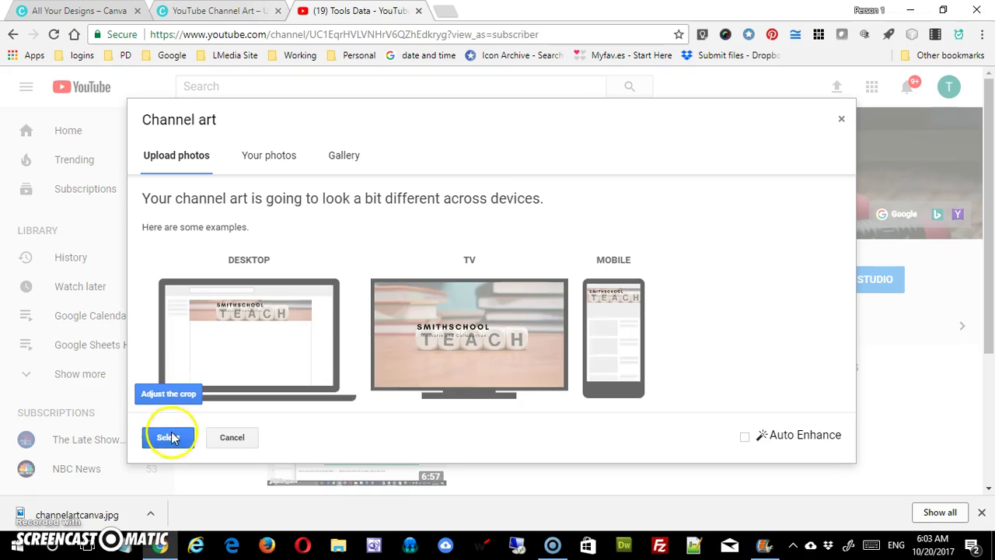